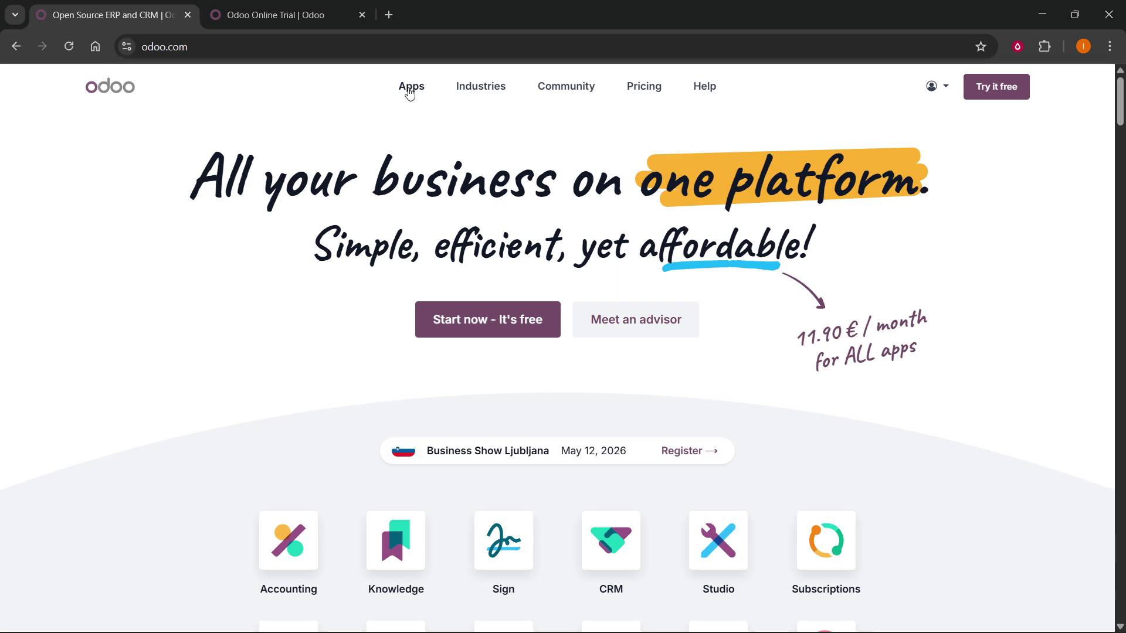
# - Choose the Website app on odoo.com and start its free trial
pyautogui.click(405, 88)
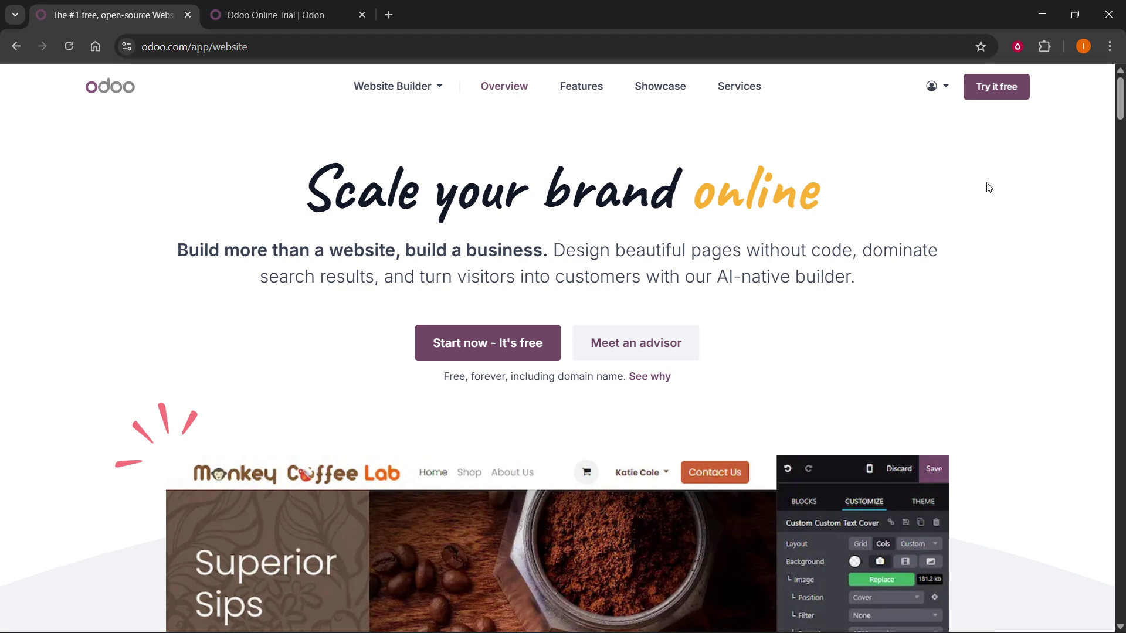
pyautogui.click(450, 355)
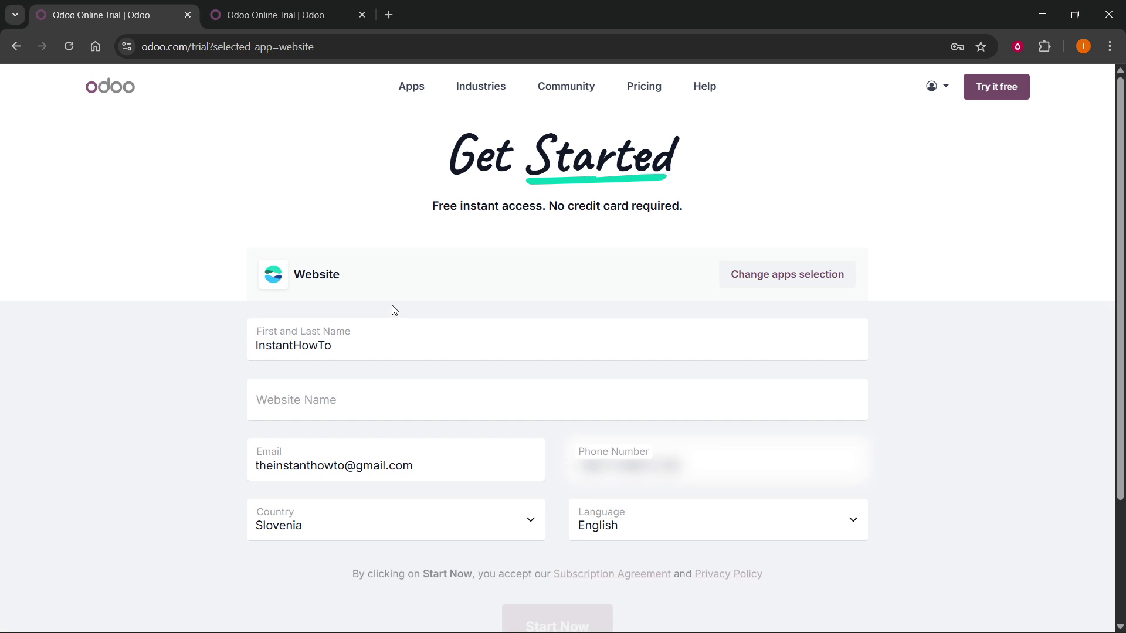
# - Name the website "InstantHowTo Test" in the trial form and submit the registration
pyautogui.scroll(-1, 394, 309)
pyautogui.click(271, 305)
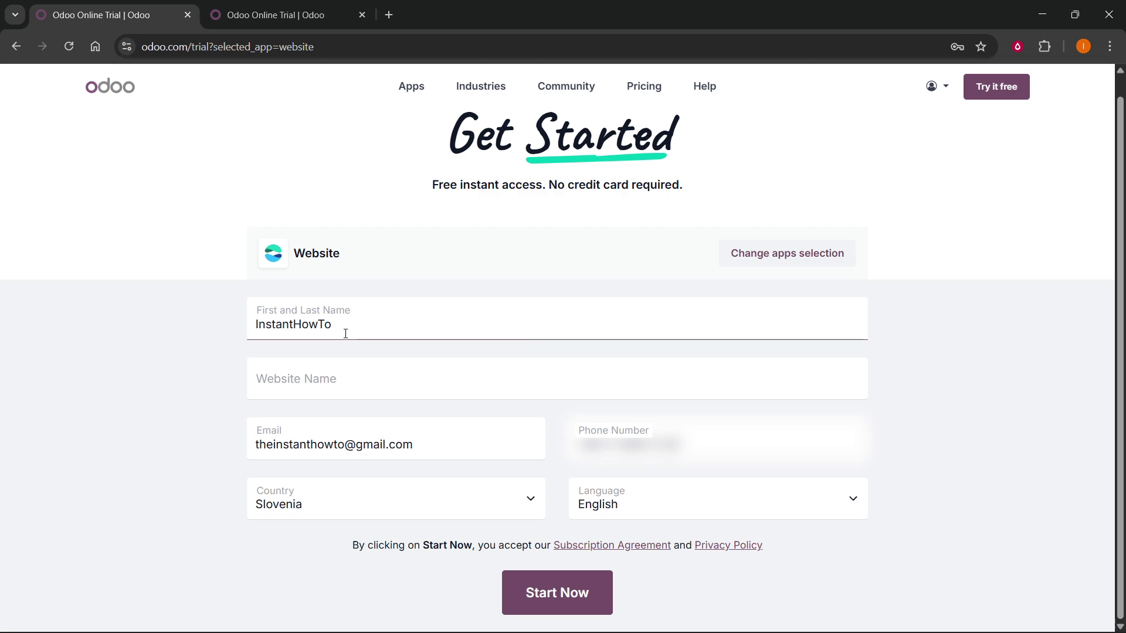
pyautogui.click(346, 378)
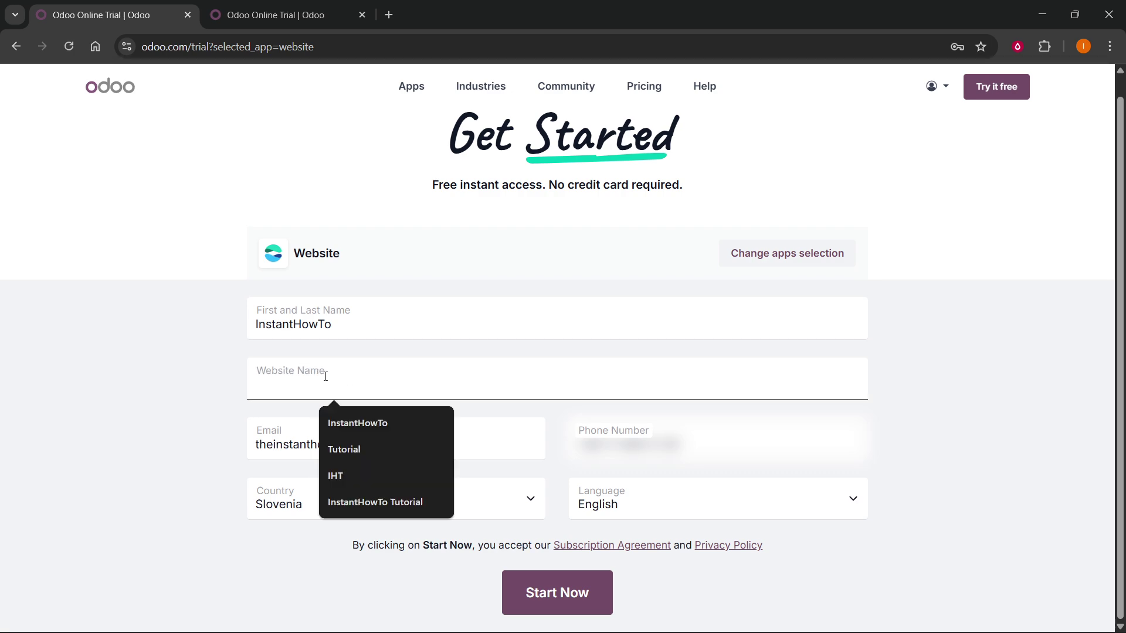
pyautogui.click(356, 417)
pyautogui.click(351, 386)
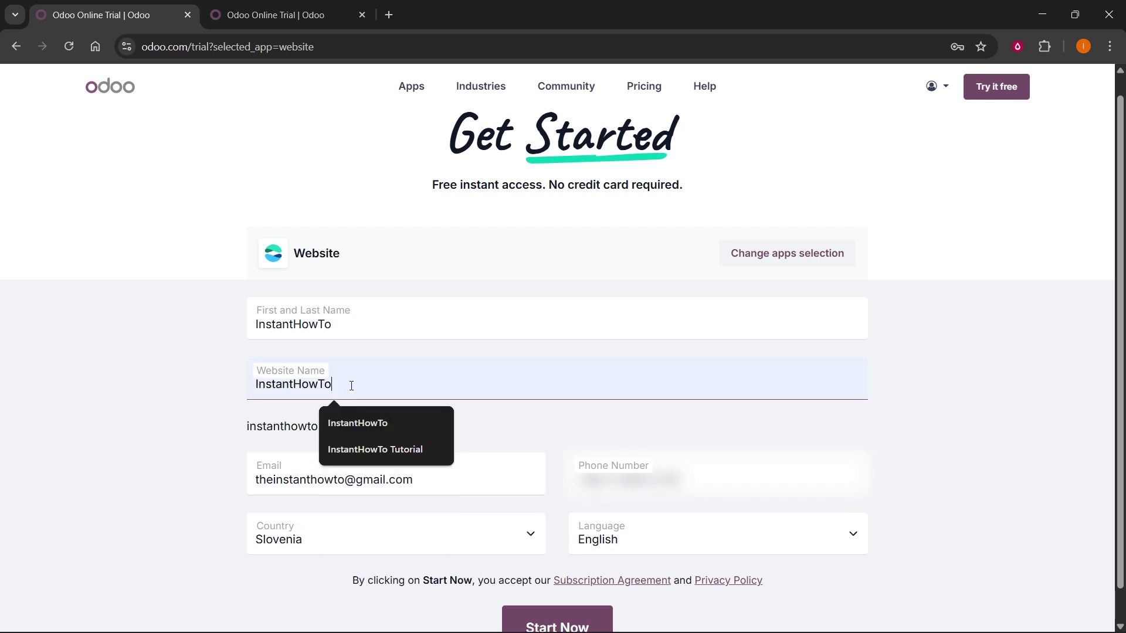
pyautogui.write('Test')
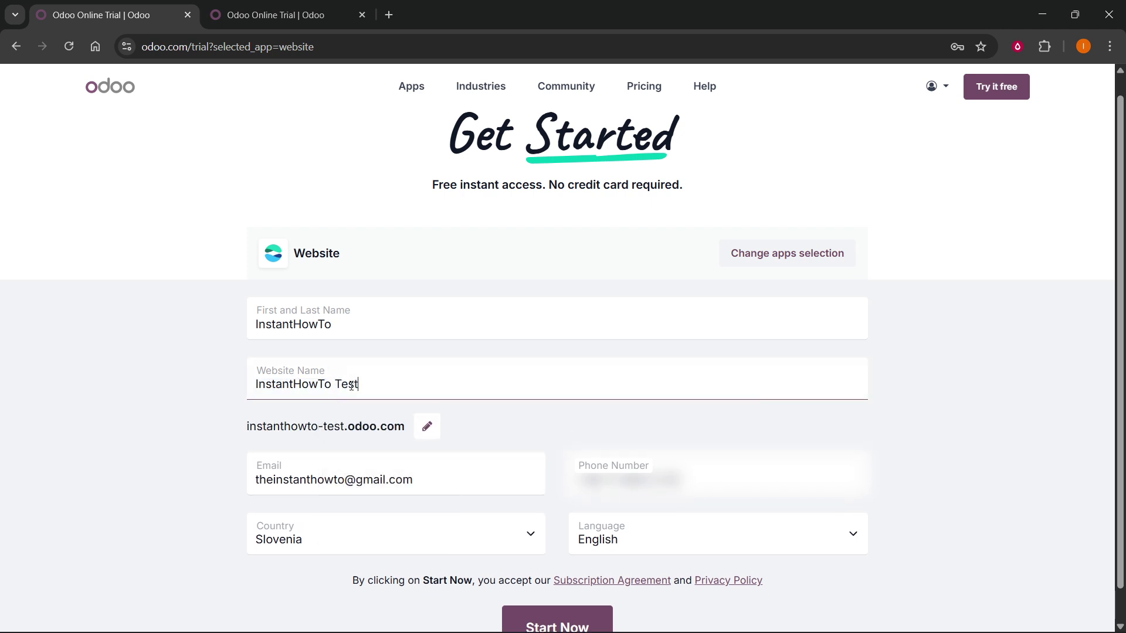
pyautogui.click(182, 407)
pyautogui.scroll(-1, 198, 405)
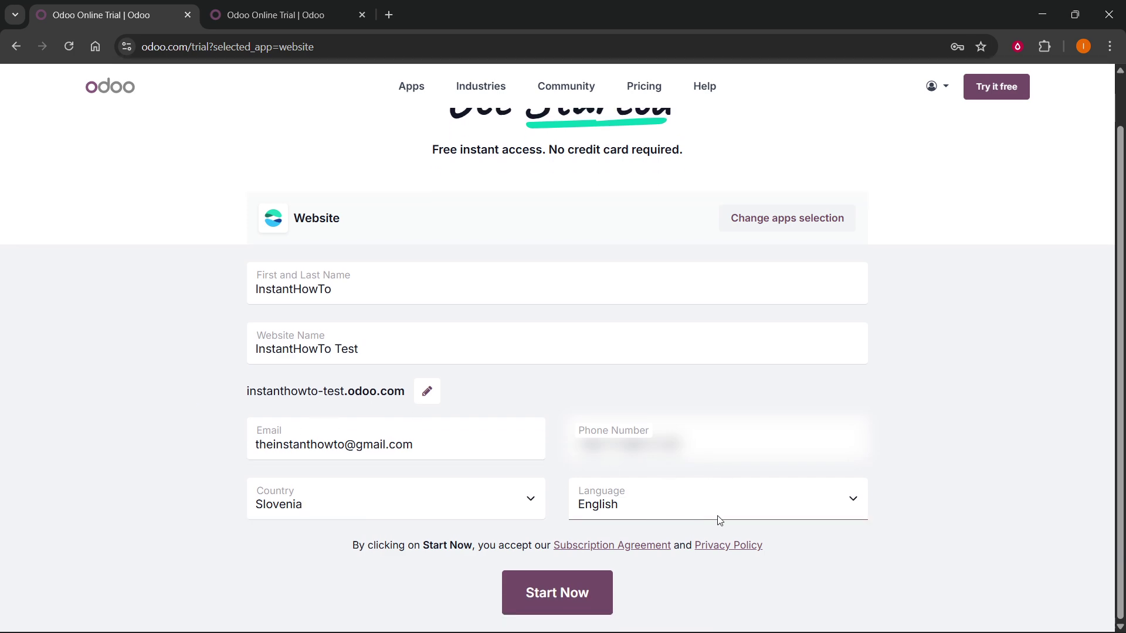
pyautogui.click(550, 583)
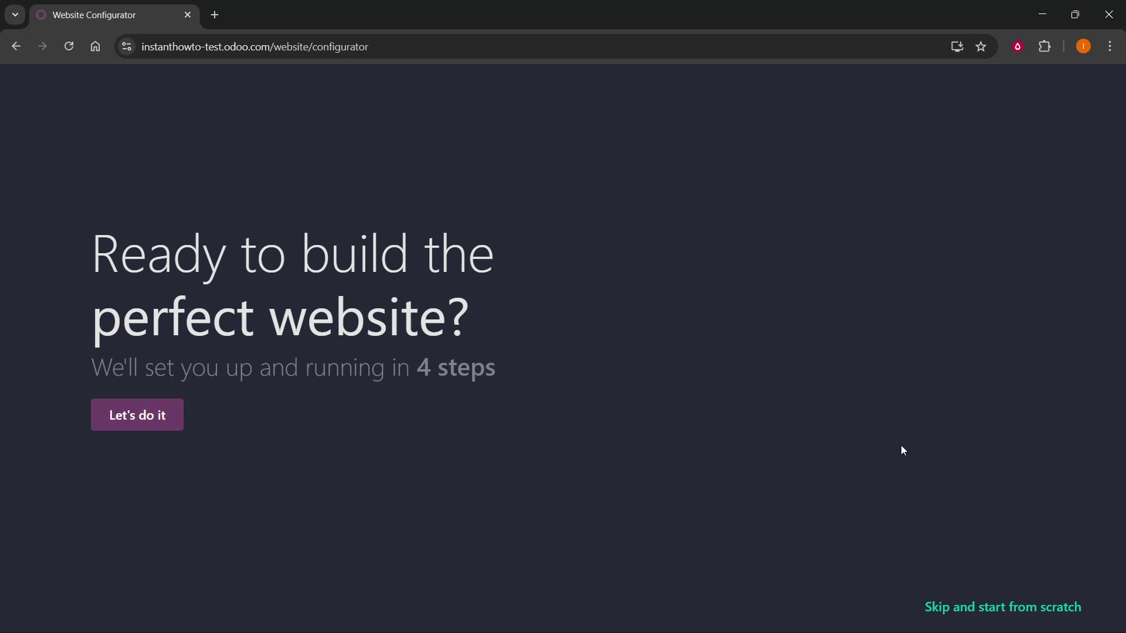
# - Skip the guided website setup to start from scratch and look over the blank homepage
pyautogui.click(980, 608)
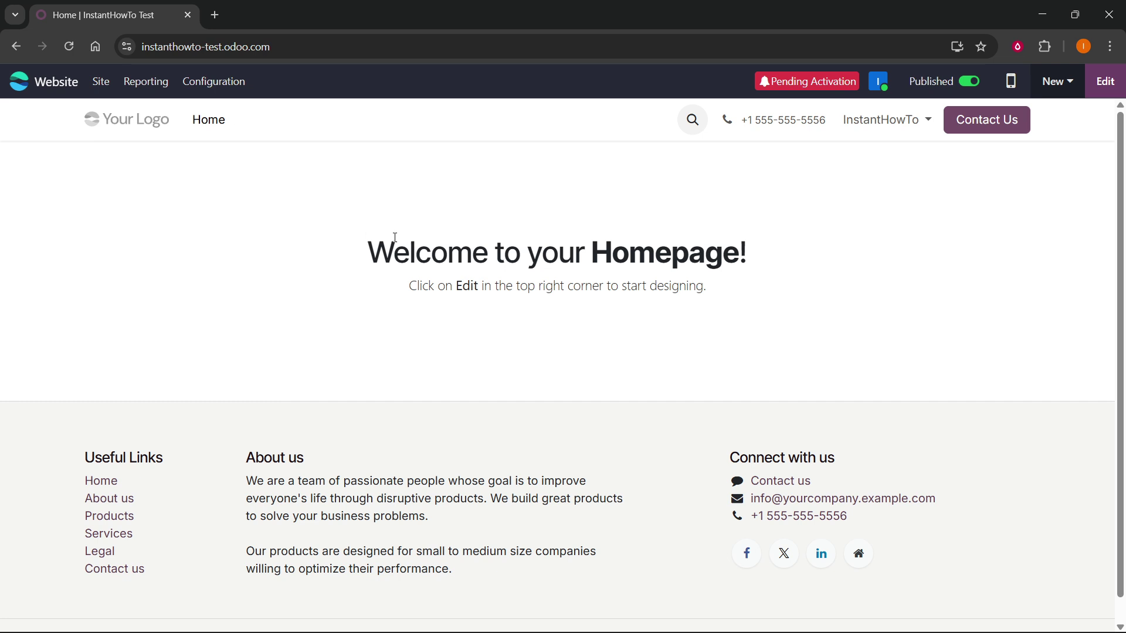
pyautogui.scroll(-1, 395, 238)
pyautogui.scroll(1, 316, 190)
pyautogui.scroll(-1, 731, 276)
pyautogui.scroll(1, 731, 276)
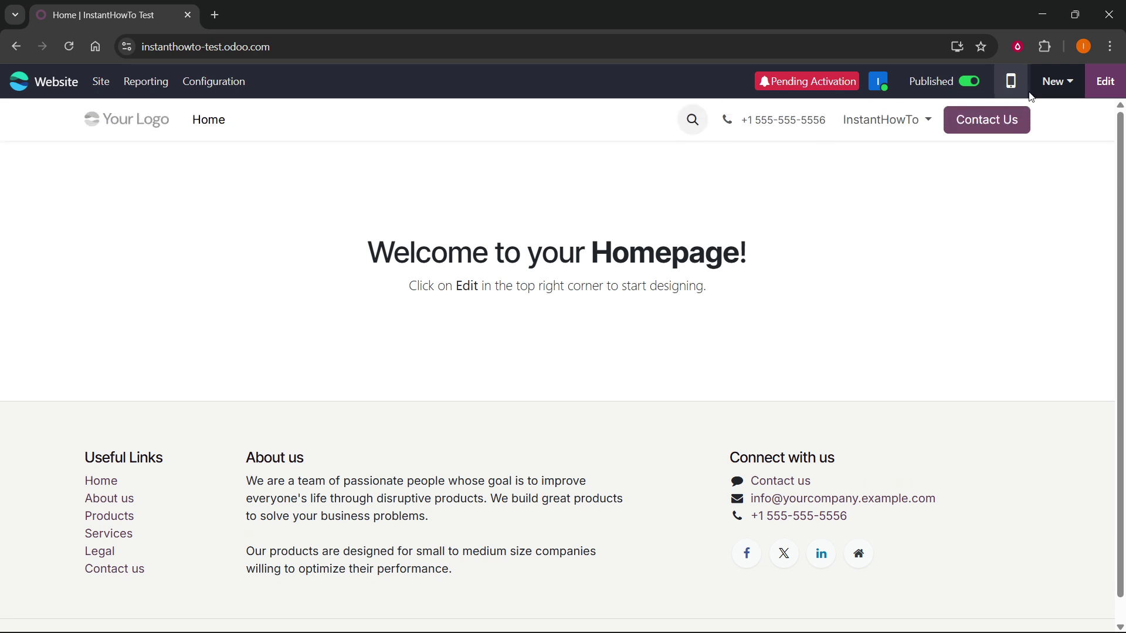
# - Open the homepage for editing and review the theme settings and the available building blocks
pyautogui.click(1114, 82)
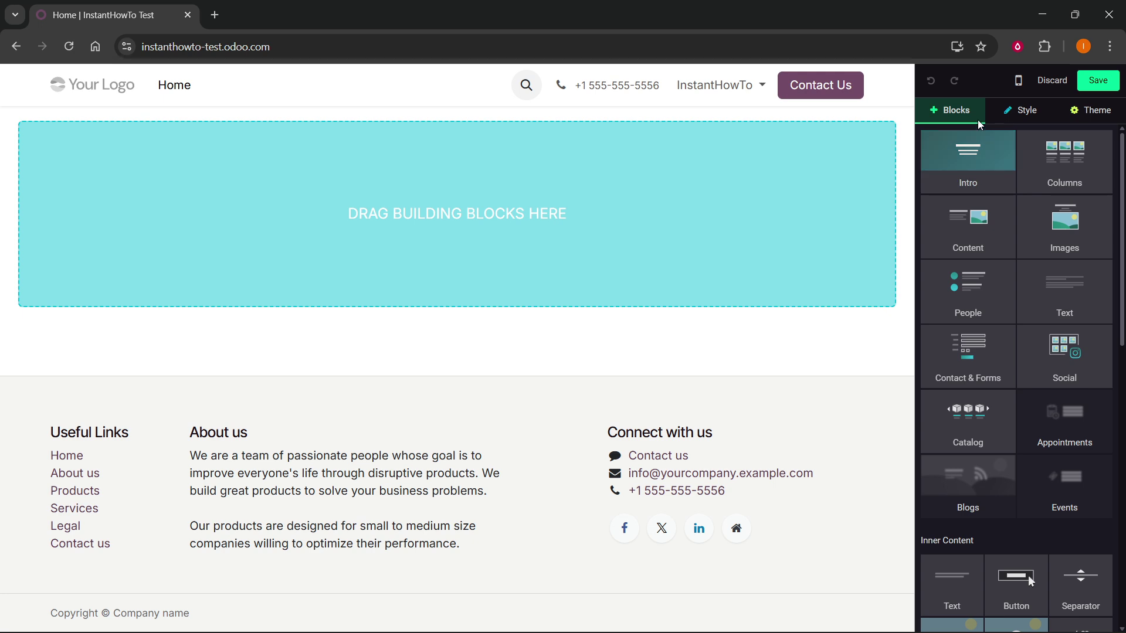
pyautogui.click(1023, 110)
pyautogui.click(1098, 110)
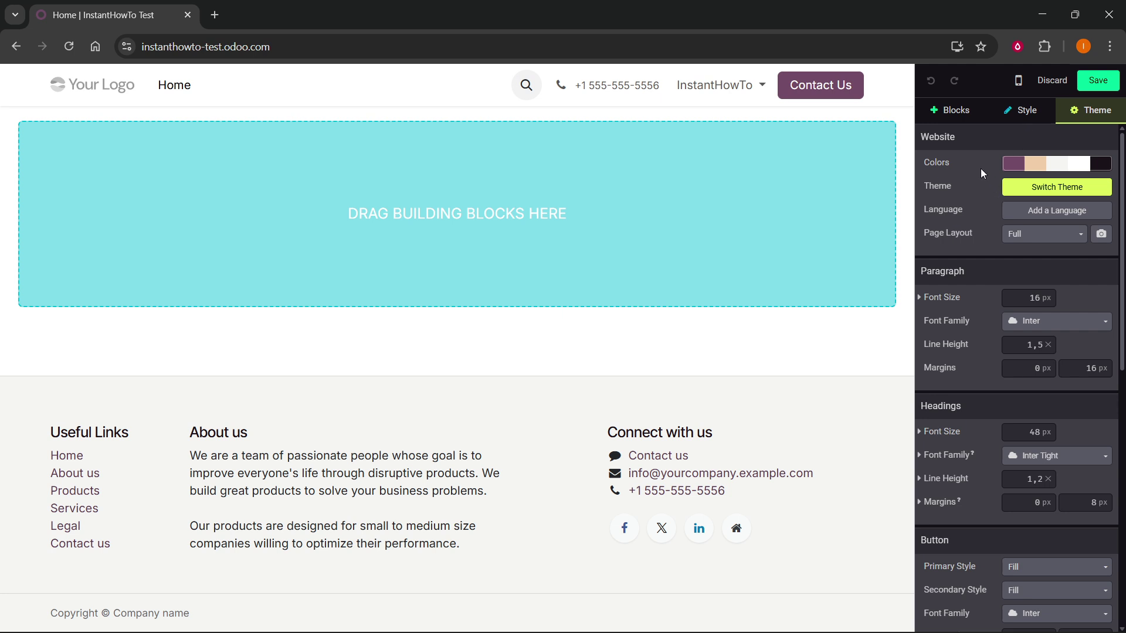
pyautogui.scroll(-9, 980, 168)
pyautogui.scroll(9, 955, 173)
pyautogui.click(949, 117)
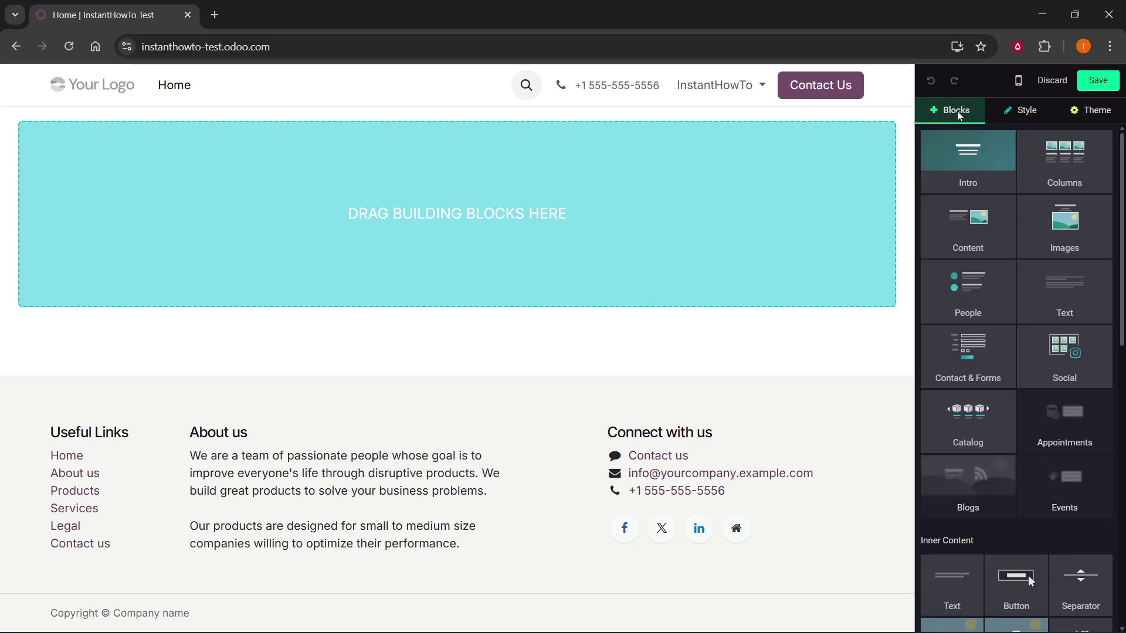
pyautogui.scroll(-2, 934, 312)
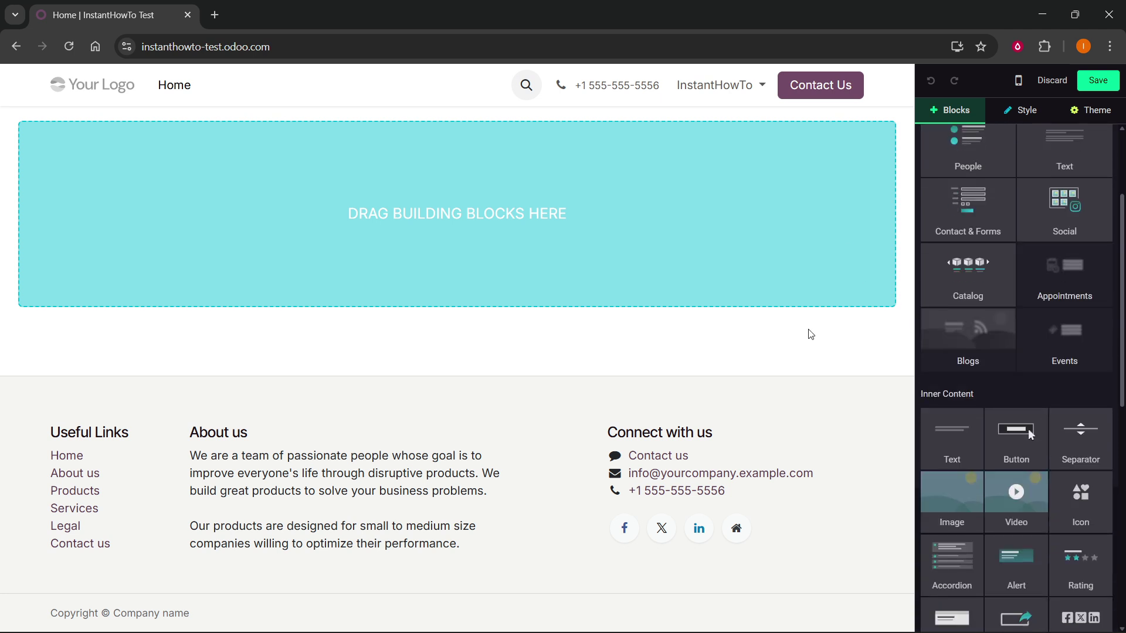
pyautogui.scroll(2, 1027, 298)
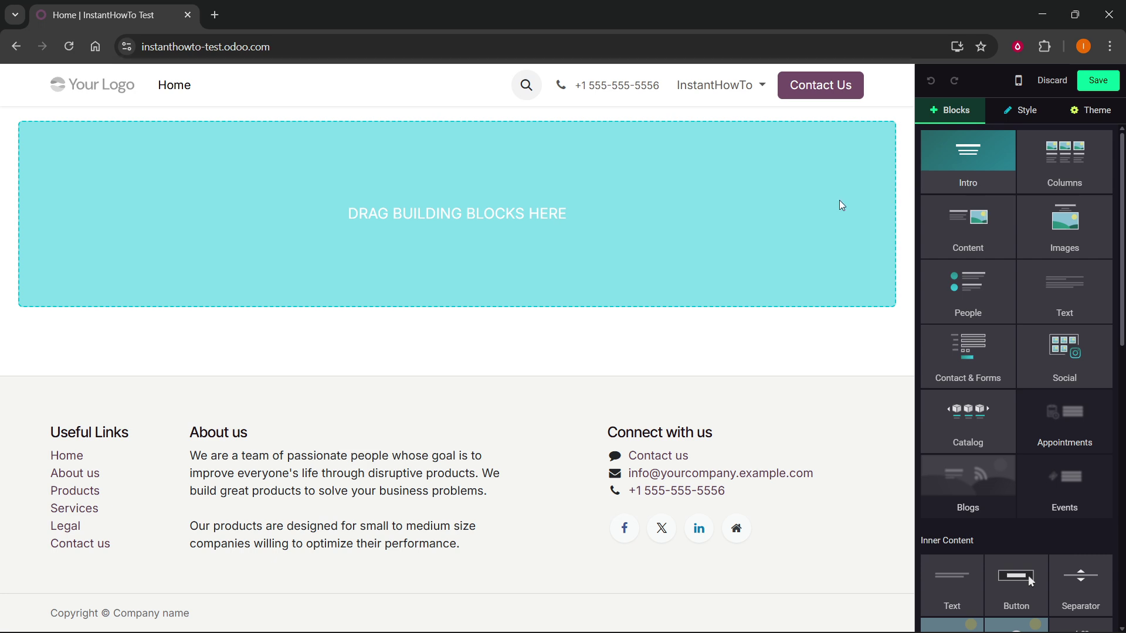
# - Insert the "Embark on your Next Adventure" intro block into the empty homepage area
pyautogui.moveTo(934, 152); pyautogui.dragTo(519, 226)
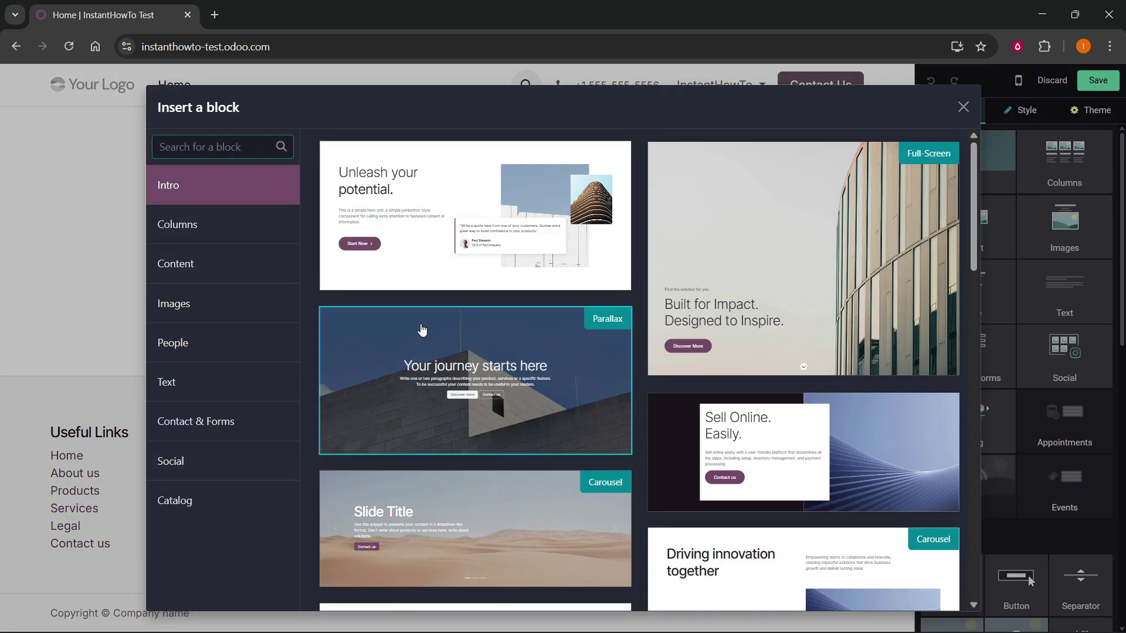
pyautogui.scroll(-15, 422, 329)
pyautogui.scroll(10, 428, 326)
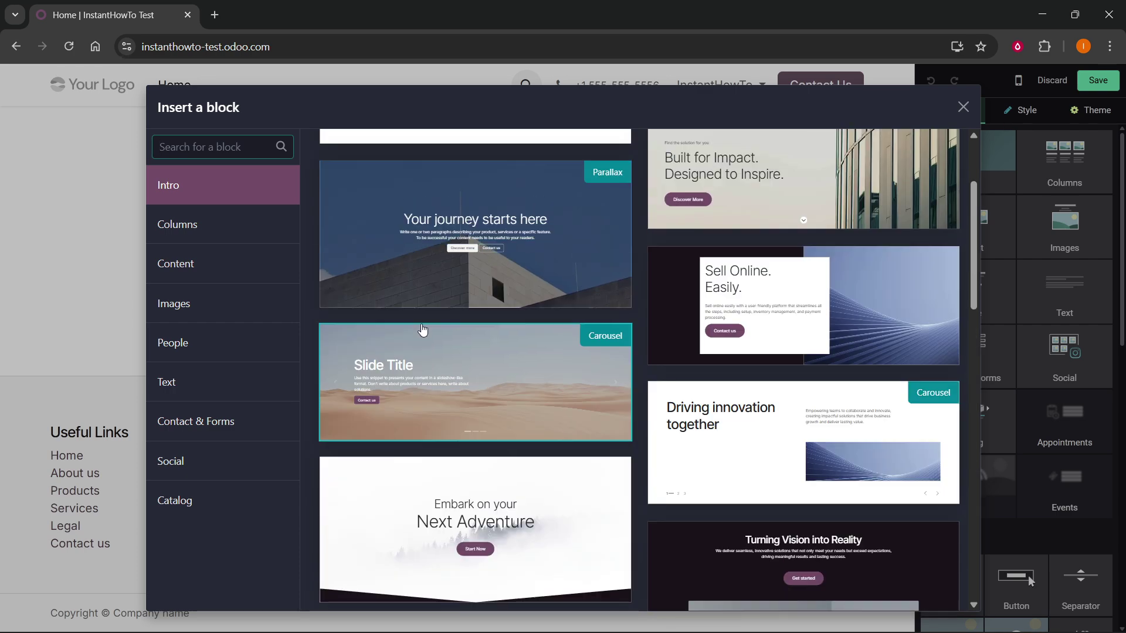
pyautogui.scroll(-5, 450, 321)
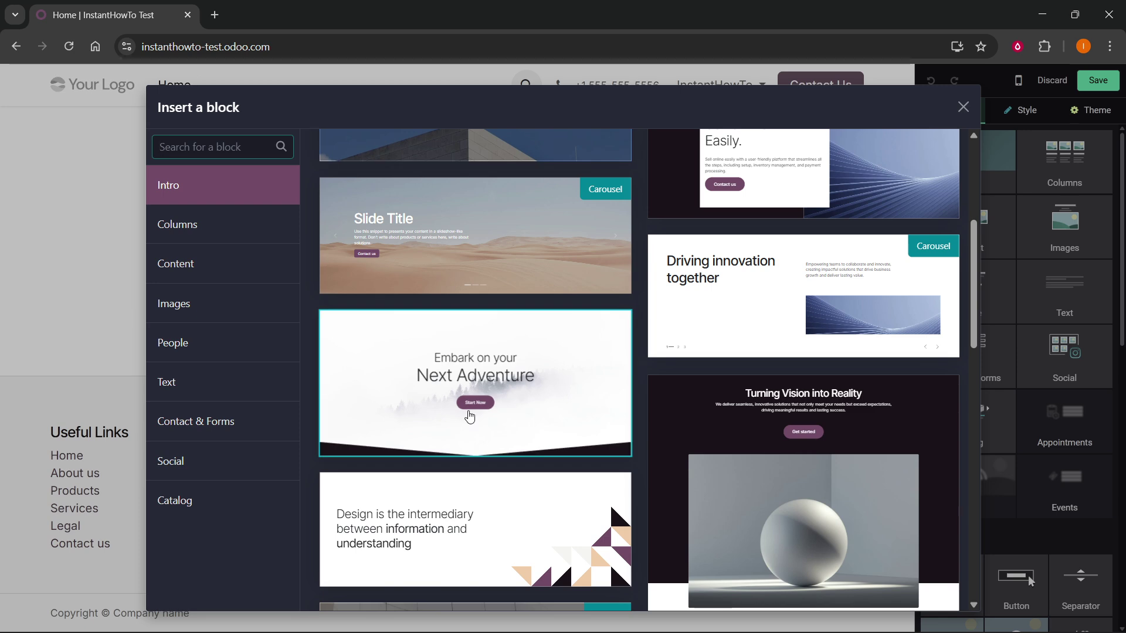
pyautogui.click(467, 409)
pyautogui.scroll(-4, 522, 334)
pyautogui.scroll(4, 536, 320)
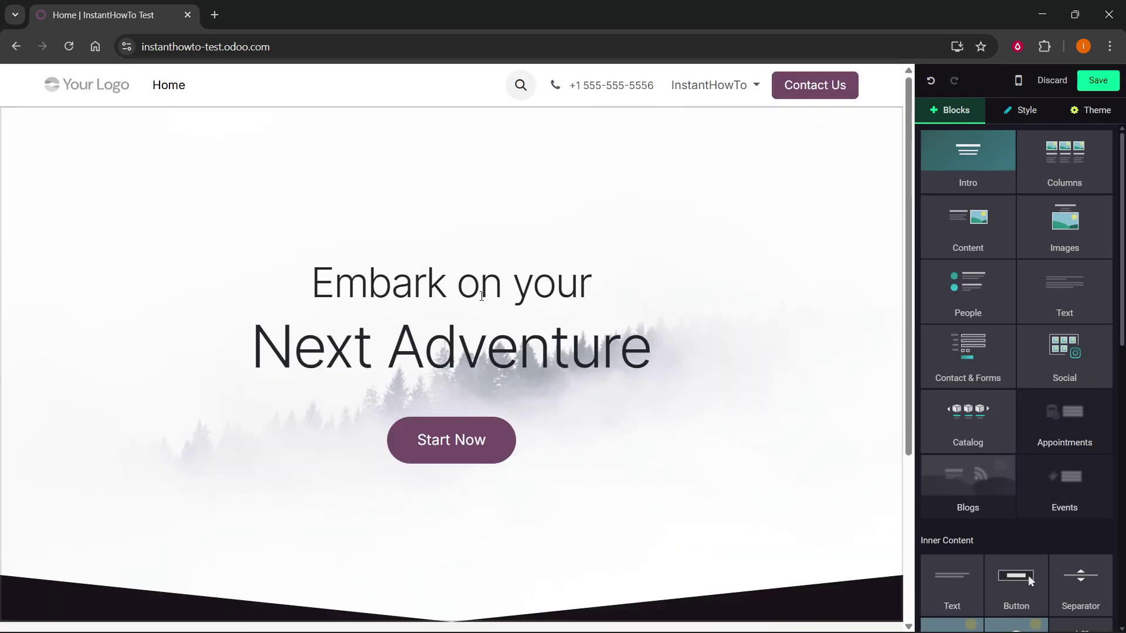
# - Insert the columns block with three image feature cards below the intro section
pyautogui.scroll(-4, 486, 296)
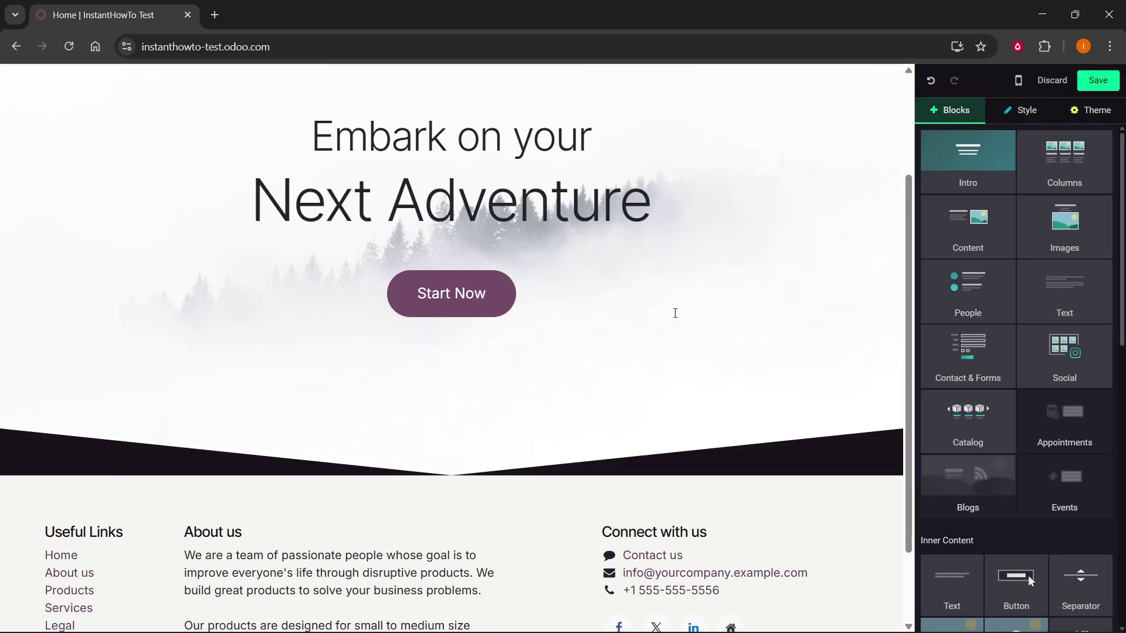
pyautogui.moveTo(1064, 158); pyautogui.dragTo(469, 407)
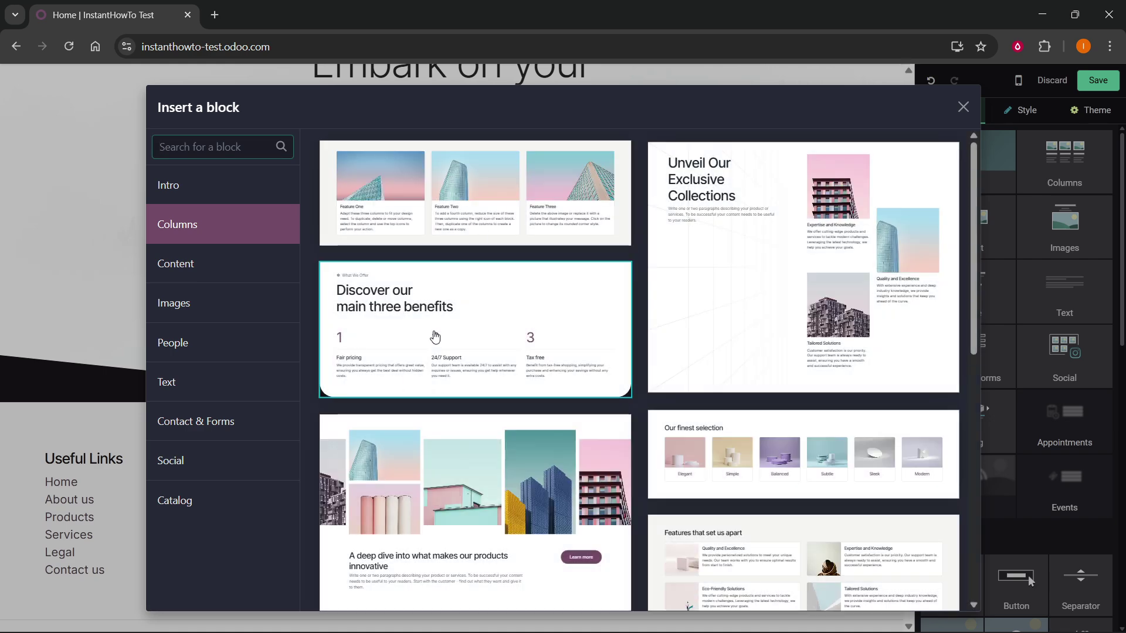
pyautogui.click(486, 208)
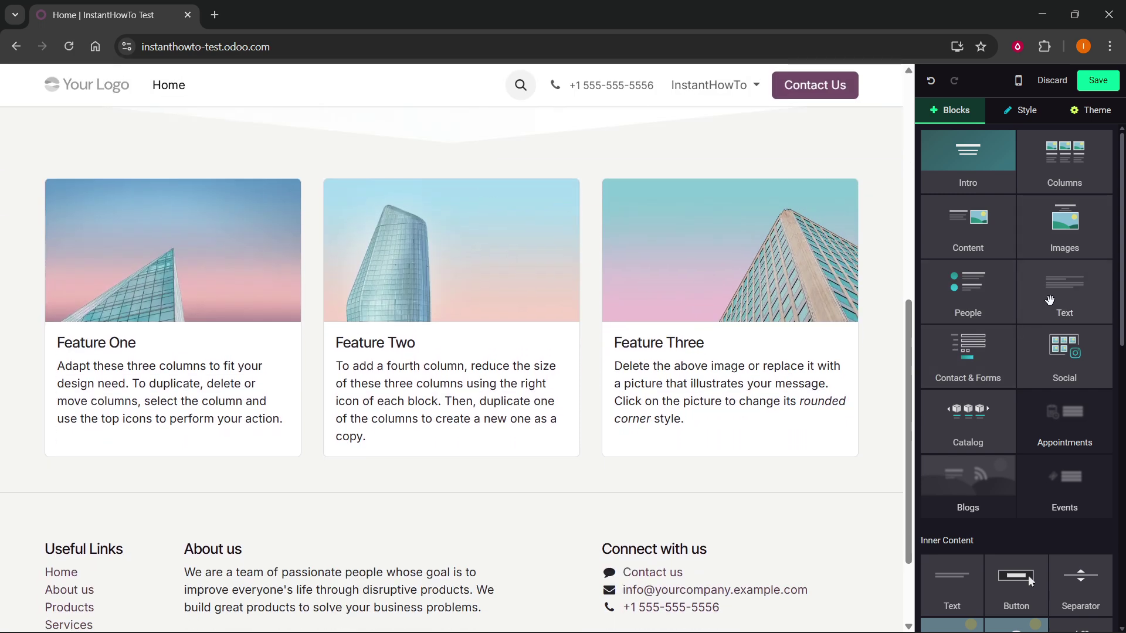
# - Insert the "Frequently asked questions" text block below the three feature cards
pyautogui.moveTo(1068, 278); pyautogui.dragTo(550, 499)
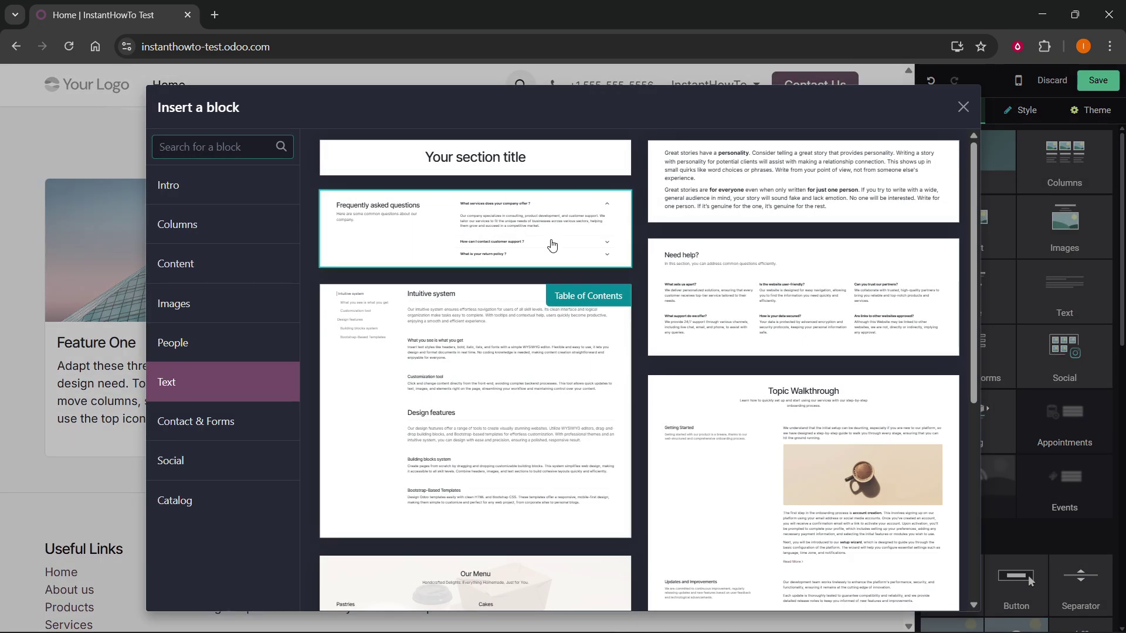
pyautogui.click(493, 222)
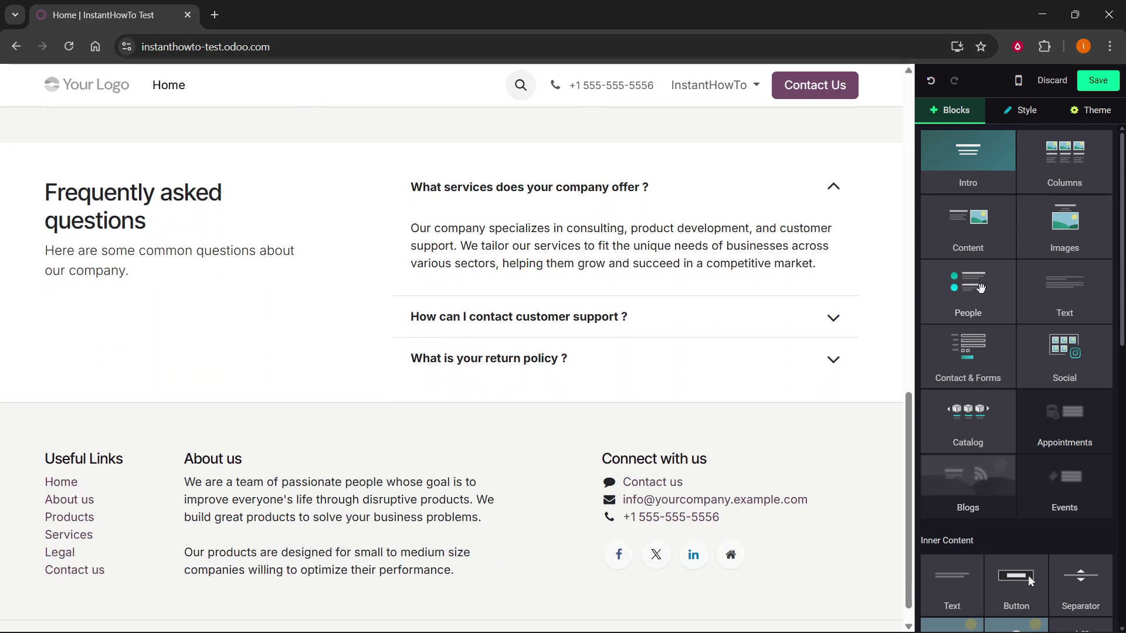
pyautogui.scroll(-1, 978, 292)
pyautogui.scroll(1, 985, 289)
# - Insert the four-member "Meet our team" people block below the FAQ section and review the page
pyautogui.moveTo(965, 301); pyautogui.dragTo(477, 405)
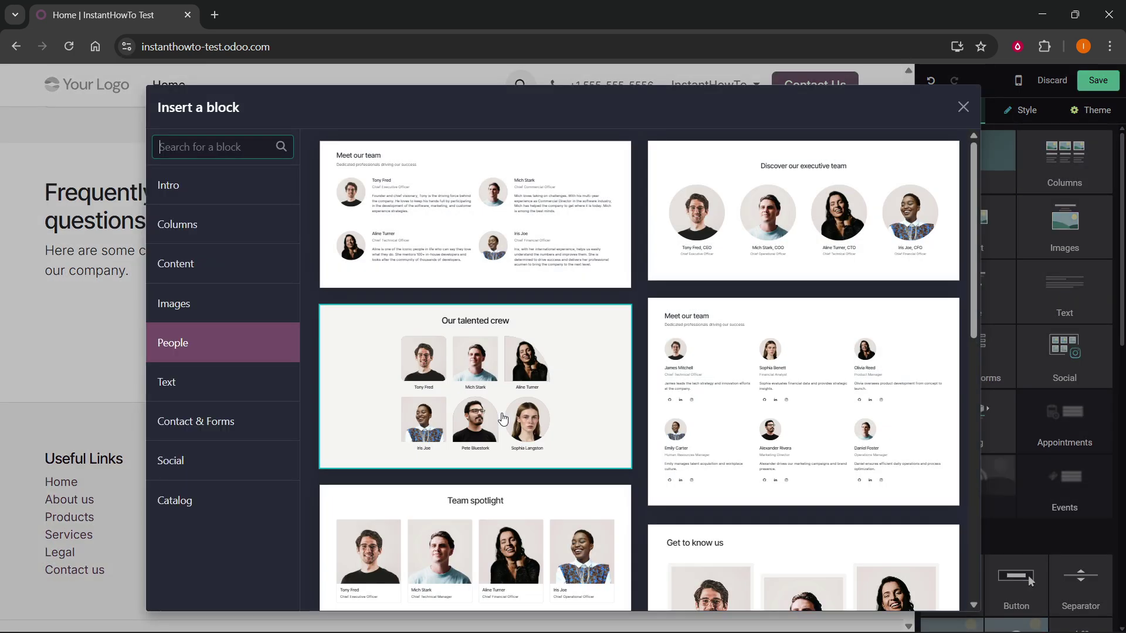
pyautogui.click(479, 250)
pyautogui.scroll(10, 519, 352)
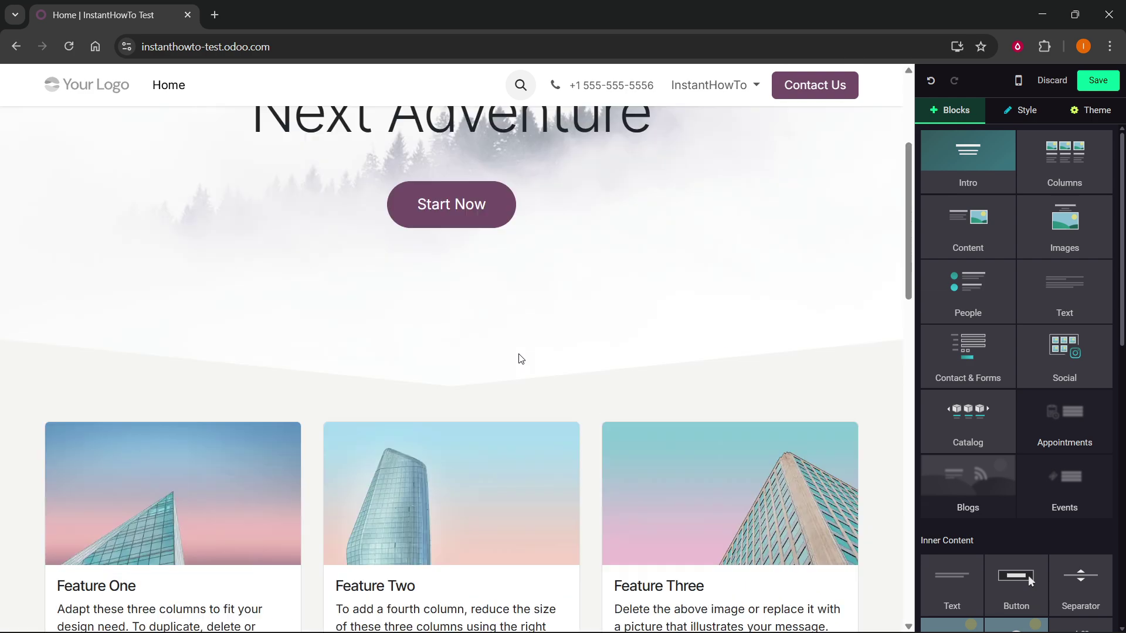
pyautogui.scroll(-15, 520, 352)
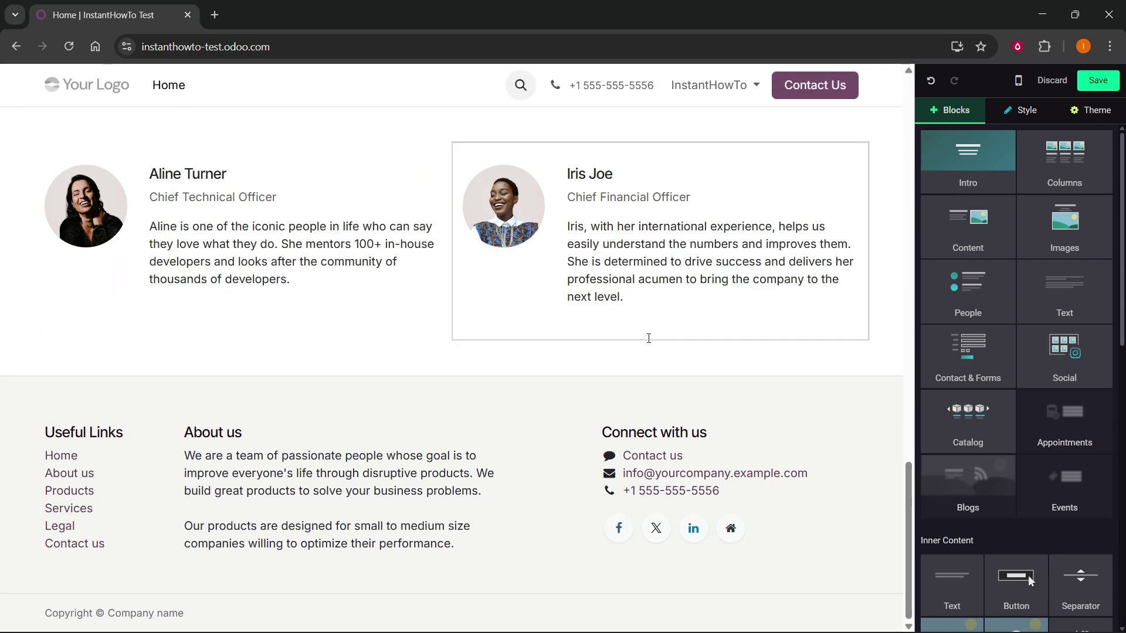
pyautogui.scroll(10, 645, 339)
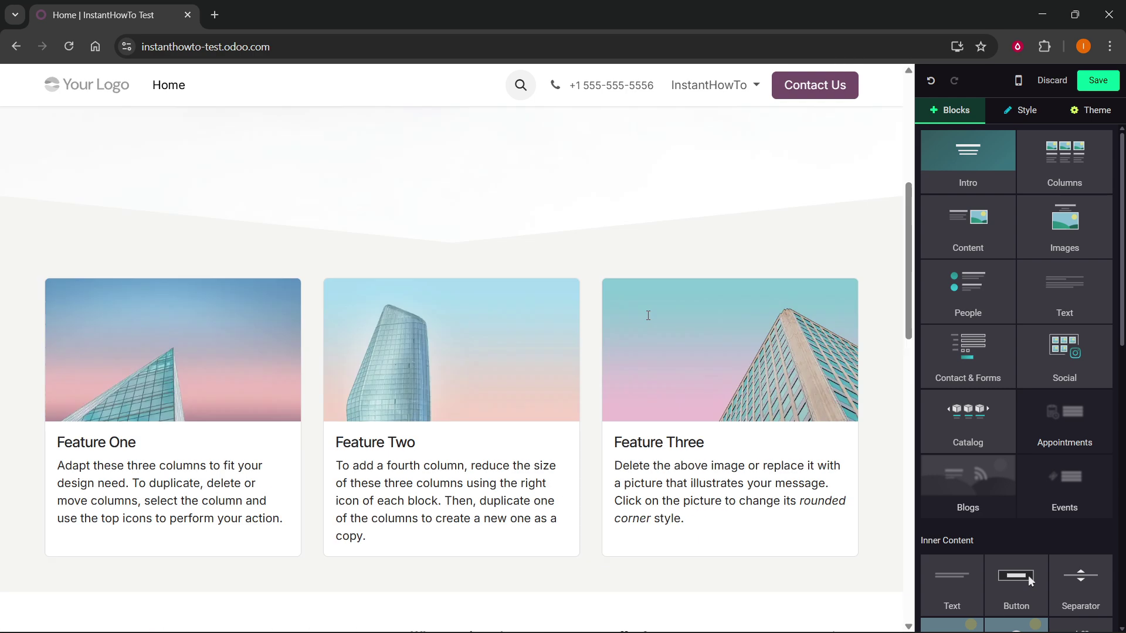
pyautogui.scroll(5, 439, 316)
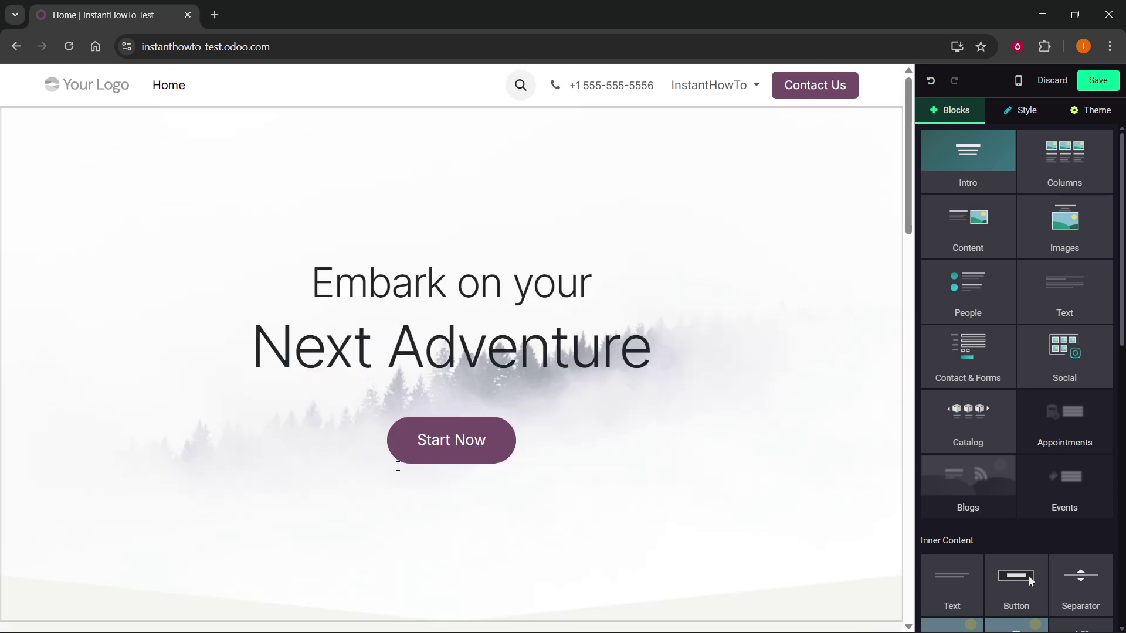
# - Look through the available block categories and inner content elements, and check the homepage's sections
pyautogui.scroll(-4, 1018, 243)
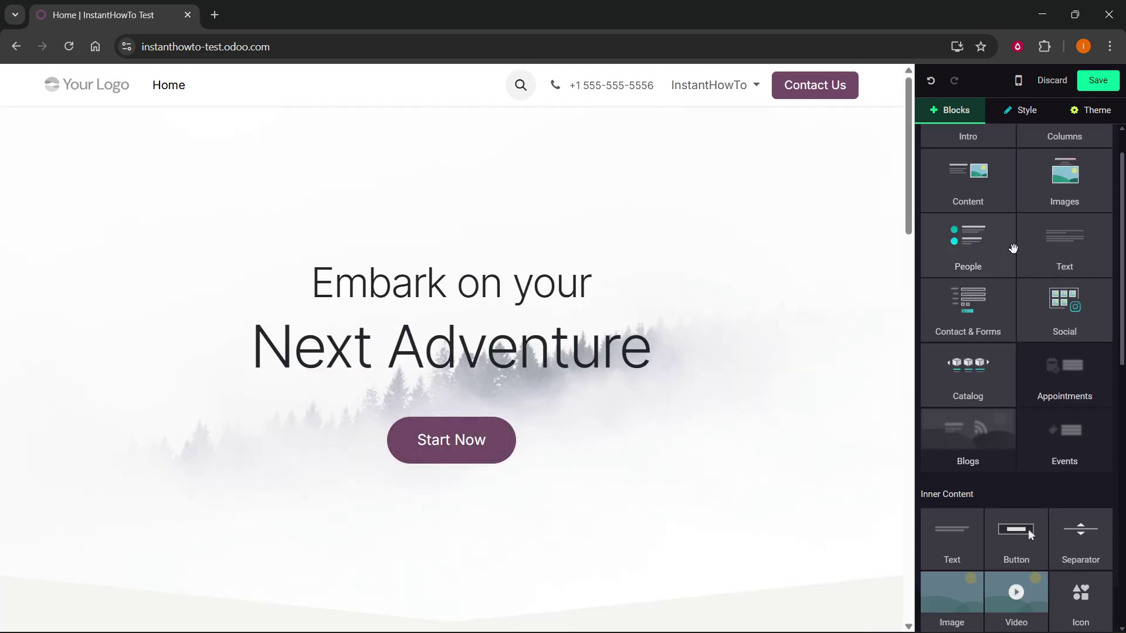
pyautogui.scroll(4, 1016, 245)
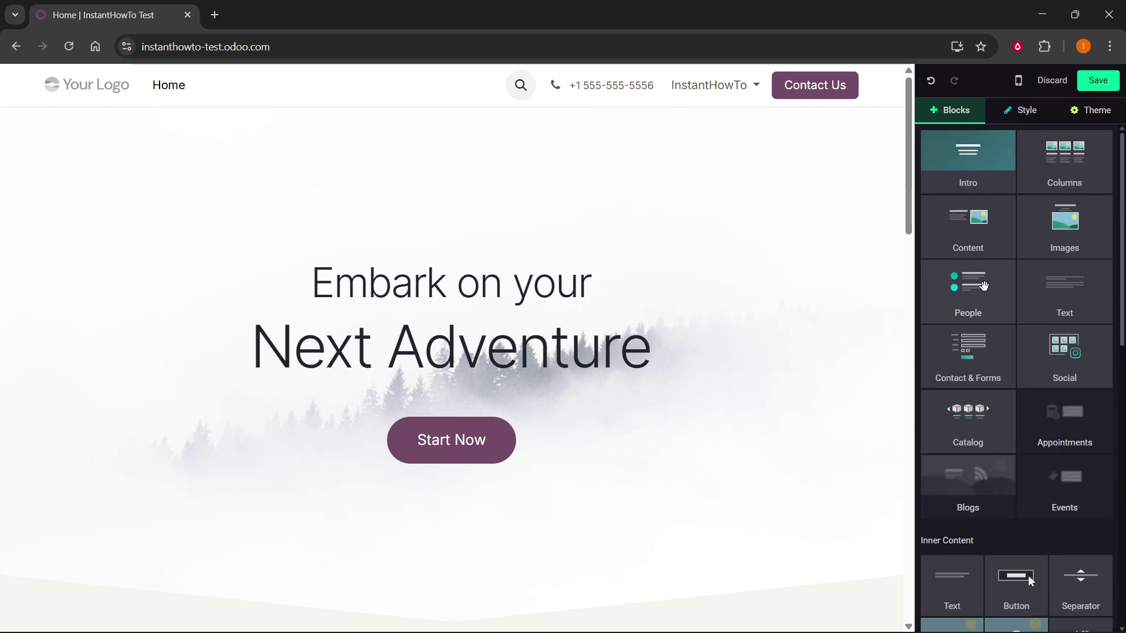
pyautogui.scroll(-5, 1009, 288)
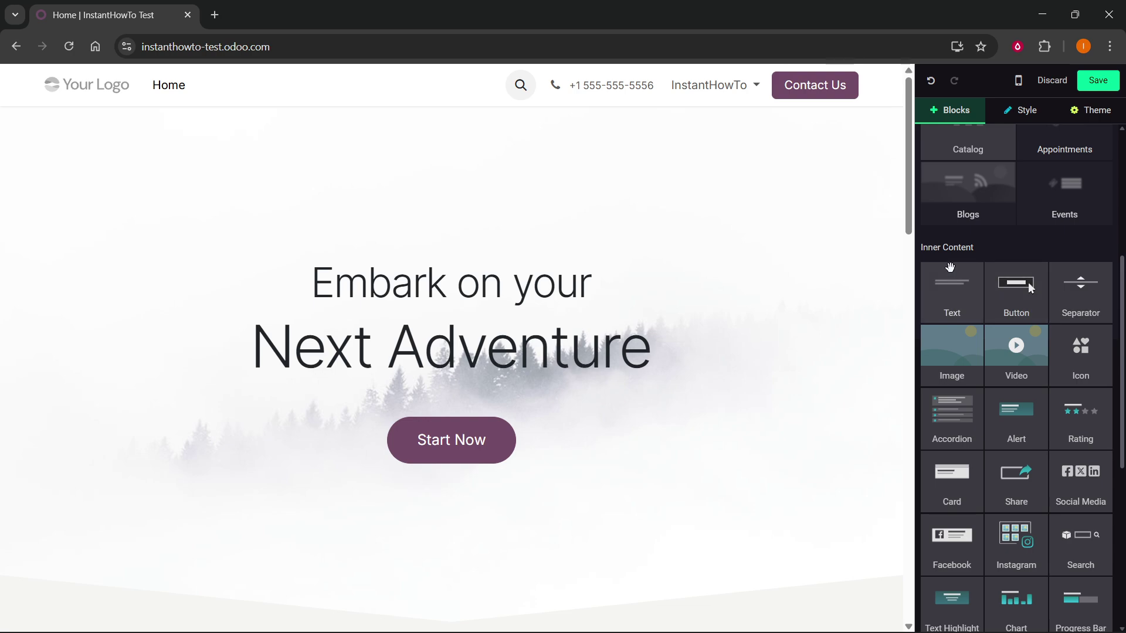
pyautogui.scroll(-5, 950, 266)
pyautogui.scroll(-1, 953, 269)
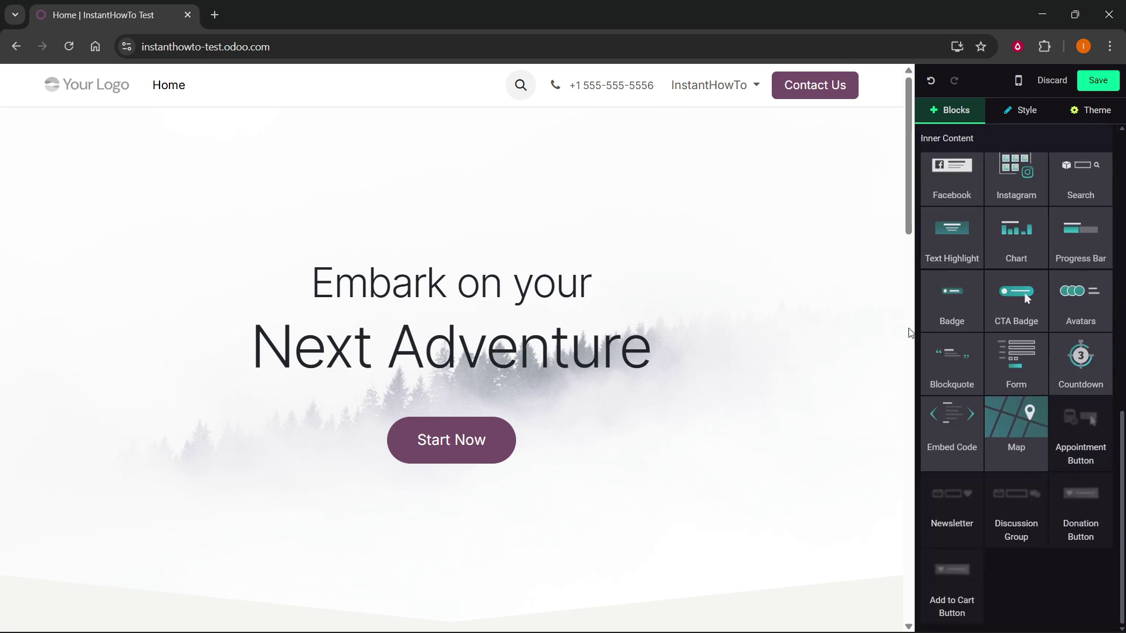
pyautogui.scroll(-2, 911, 333)
pyautogui.scroll(-10, 815, 334)
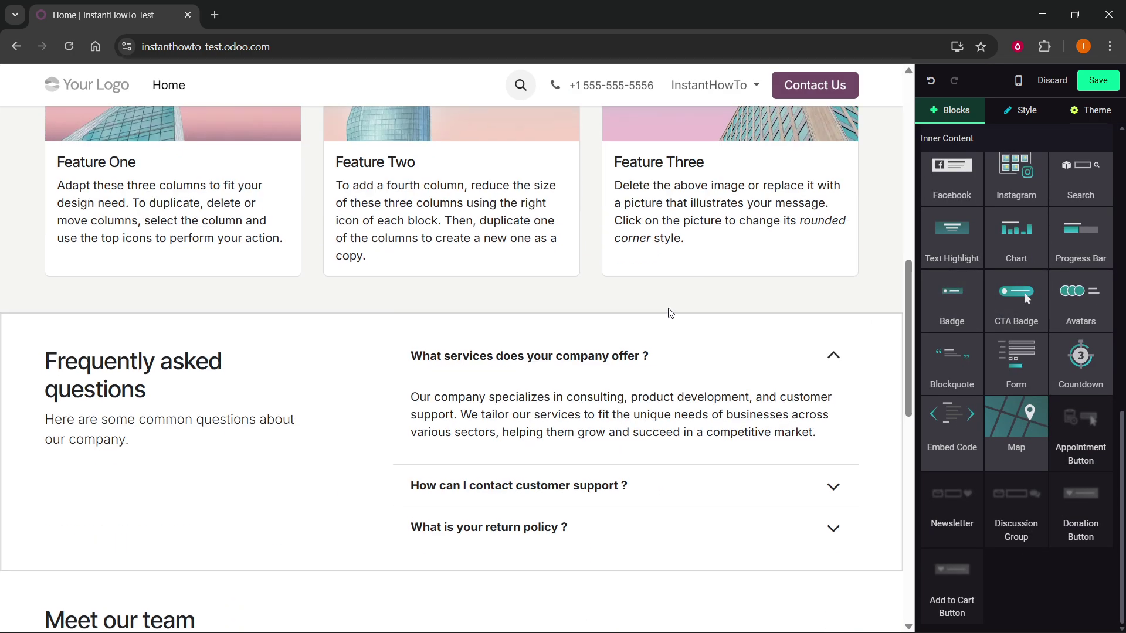
pyautogui.scroll(-2, 621, 308)
pyautogui.scroll(6, 671, 262)
pyautogui.scroll(10, 991, 227)
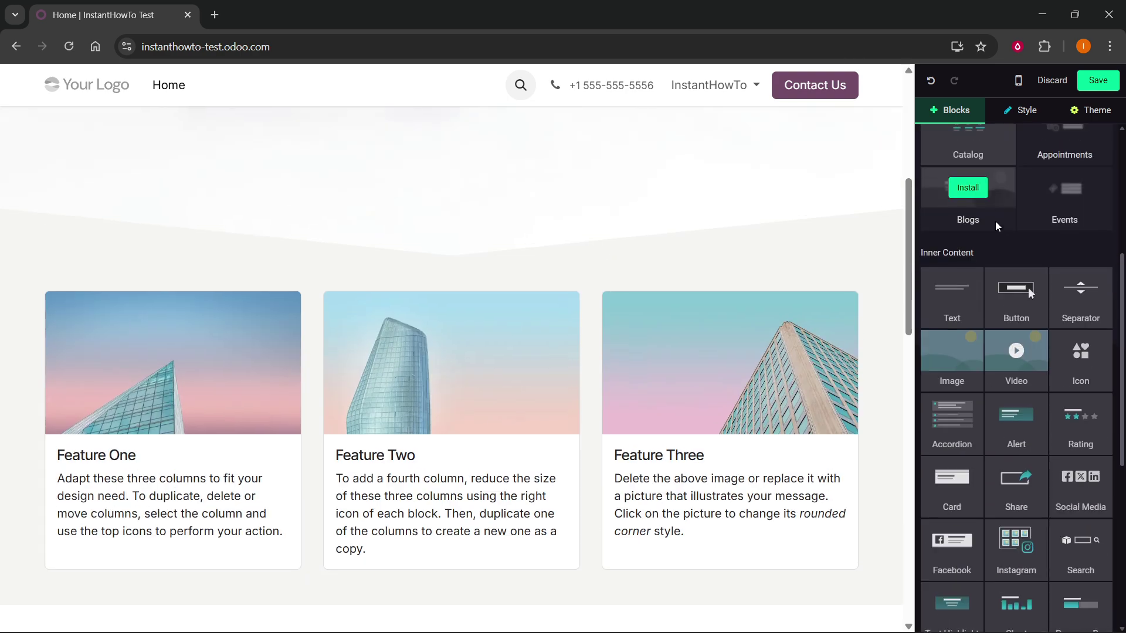
# - Add a button under the "Frequently asked questions" intro text and an alert box directly above the button
pyautogui.scroll(-7, 727, 232)
pyautogui.scroll(-10, 495, 241)
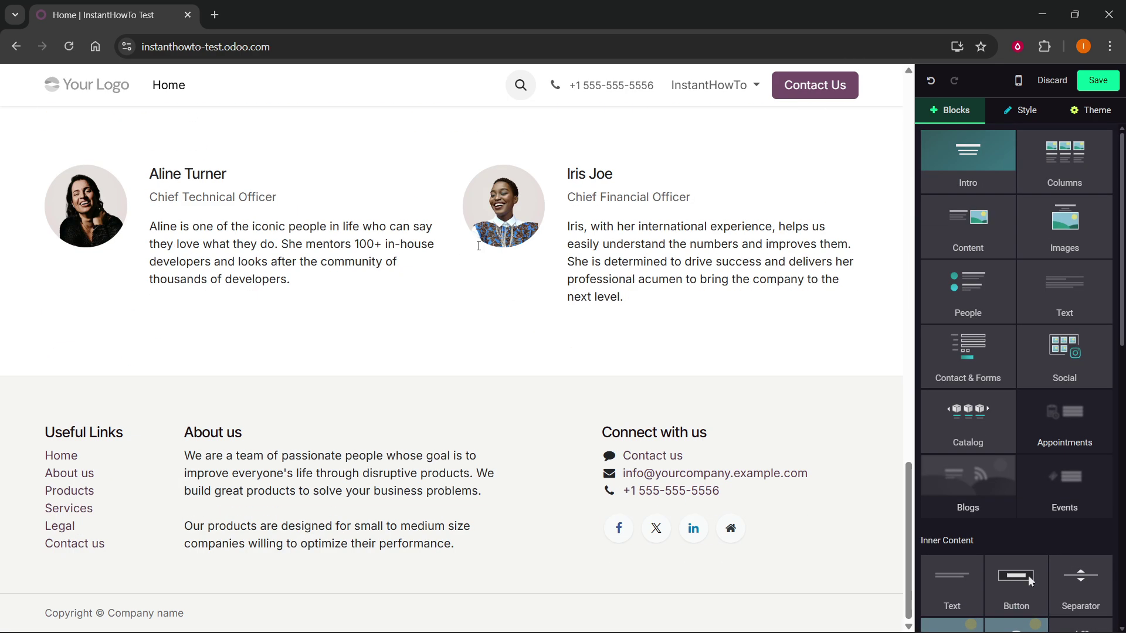
pyautogui.scroll(-5, 955, 310)
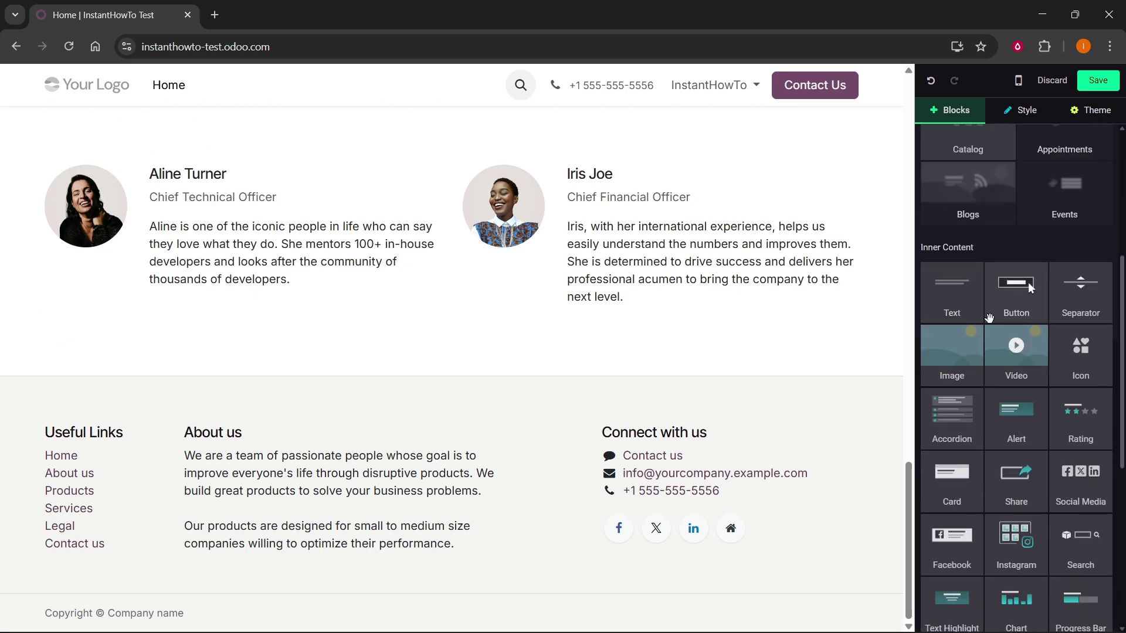
pyautogui.scroll(-1, 951, 364)
pyautogui.scroll(12, 698, 443)
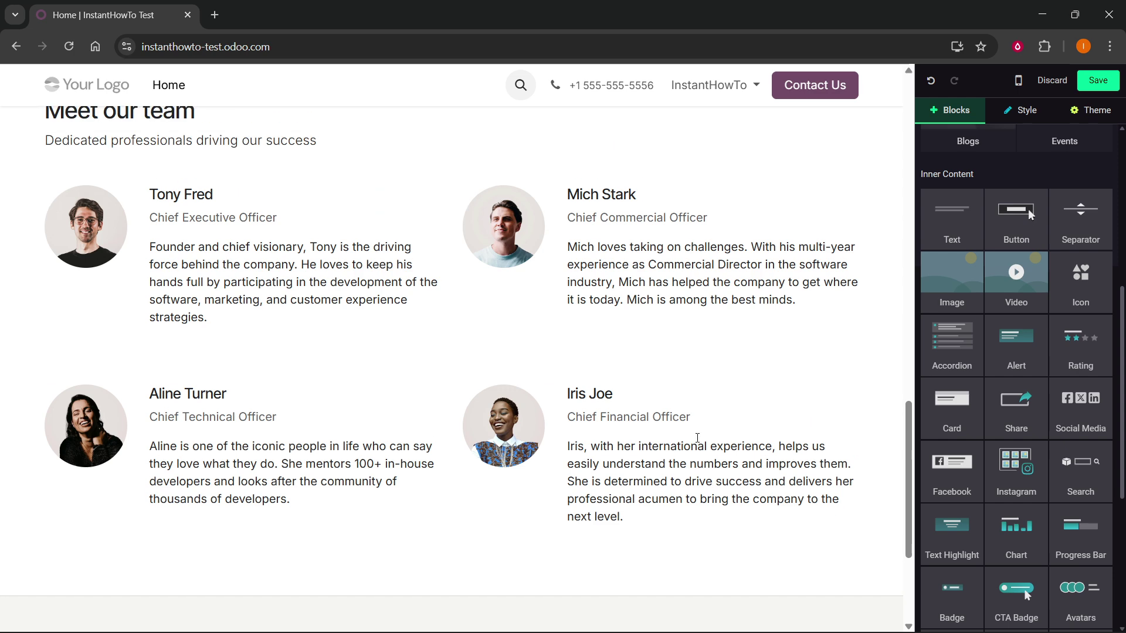
pyautogui.scroll(-1, 682, 451)
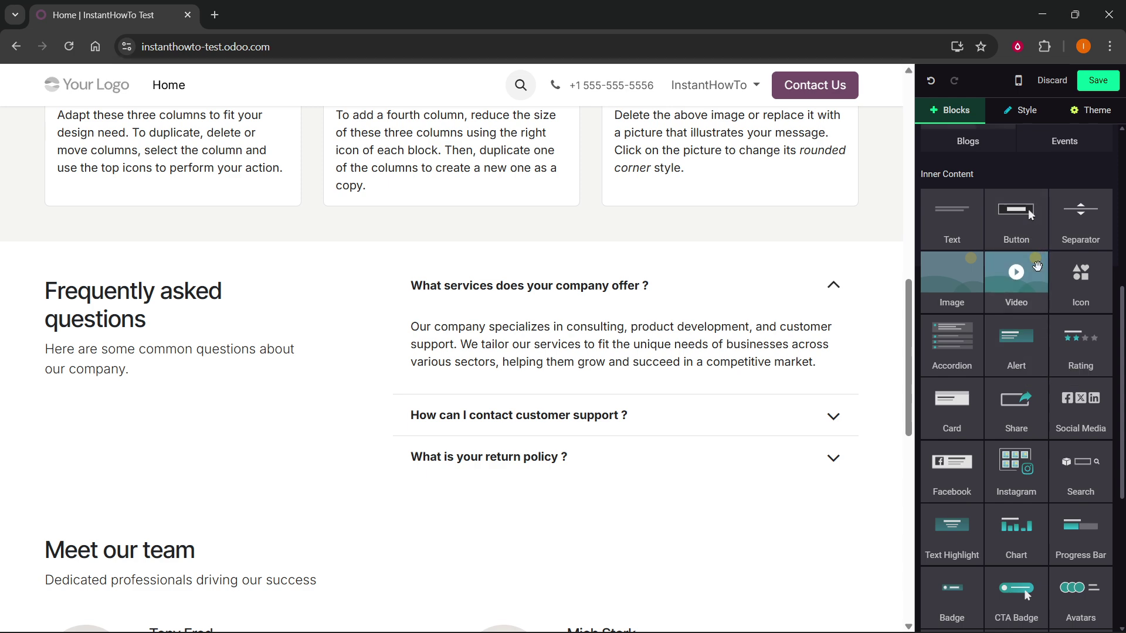
pyautogui.moveTo(1028, 209); pyautogui.dragTo(278, 423)
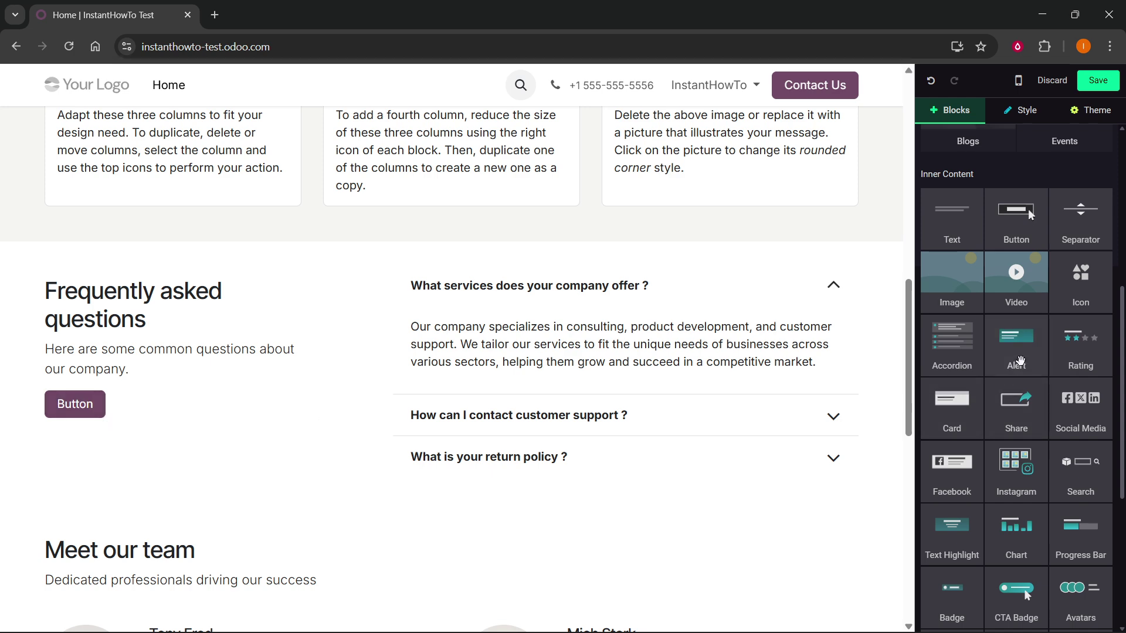
pyautogui.moveTo(1021, 361); pyautogui.dragTo(211, 460)
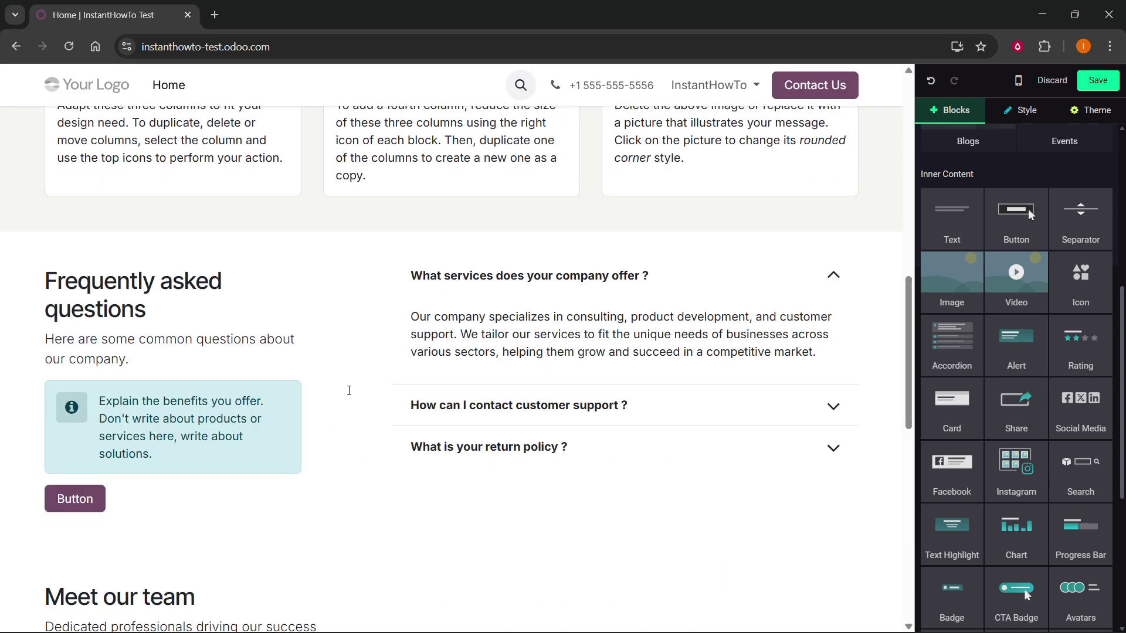
# - Look through the remaining inner content elements, including the ones that need installing, and return to the page's intro section
pyautogui.scroll(-2, 349, 391)
pyautogui.scroll(-2, 972, 341)
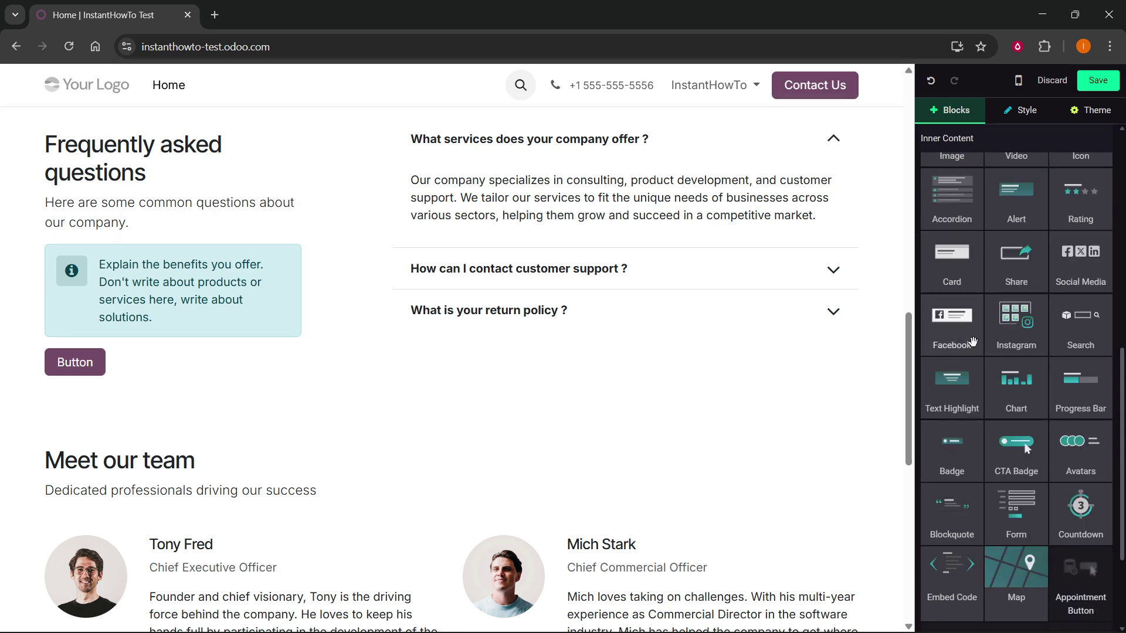
pyautogui.scroll(-2, 972, 341)
pyautogui.scroll(-4, 970, 338)
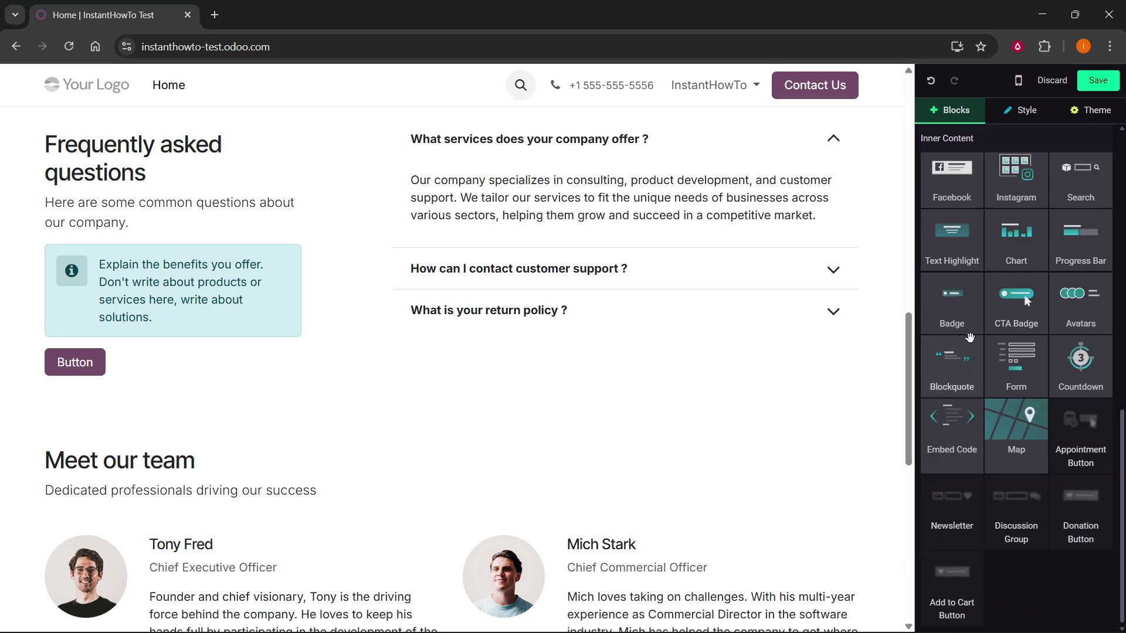
pyautogui.moveTo(944, 522)
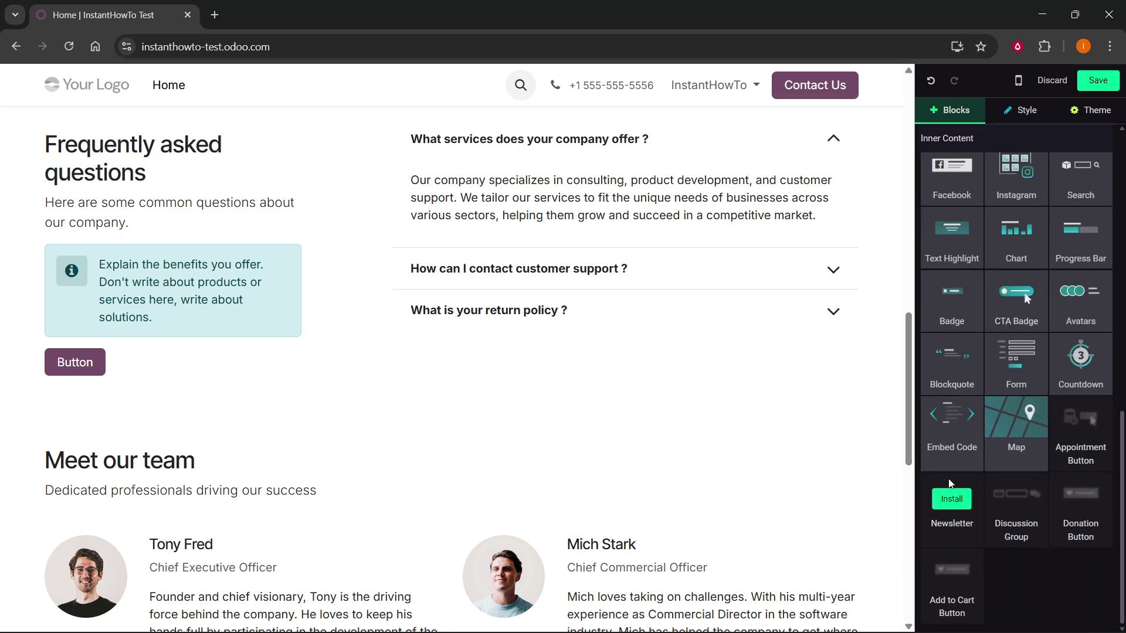
pyautogui.moveTo(1087, 422)
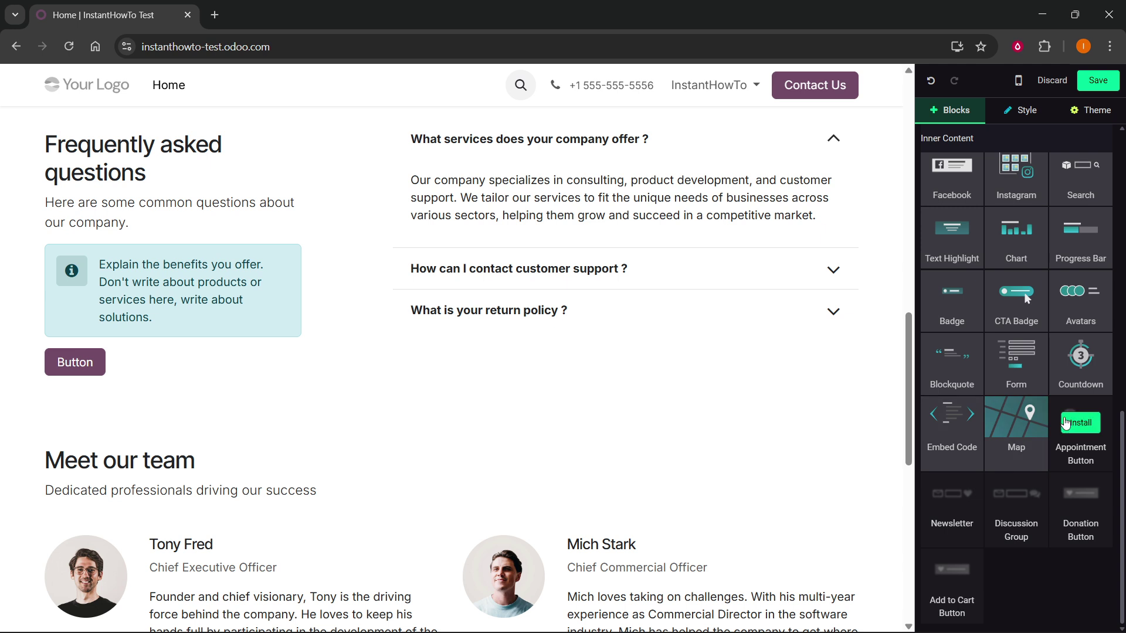
pyautogui.moveTo(1077, 501)
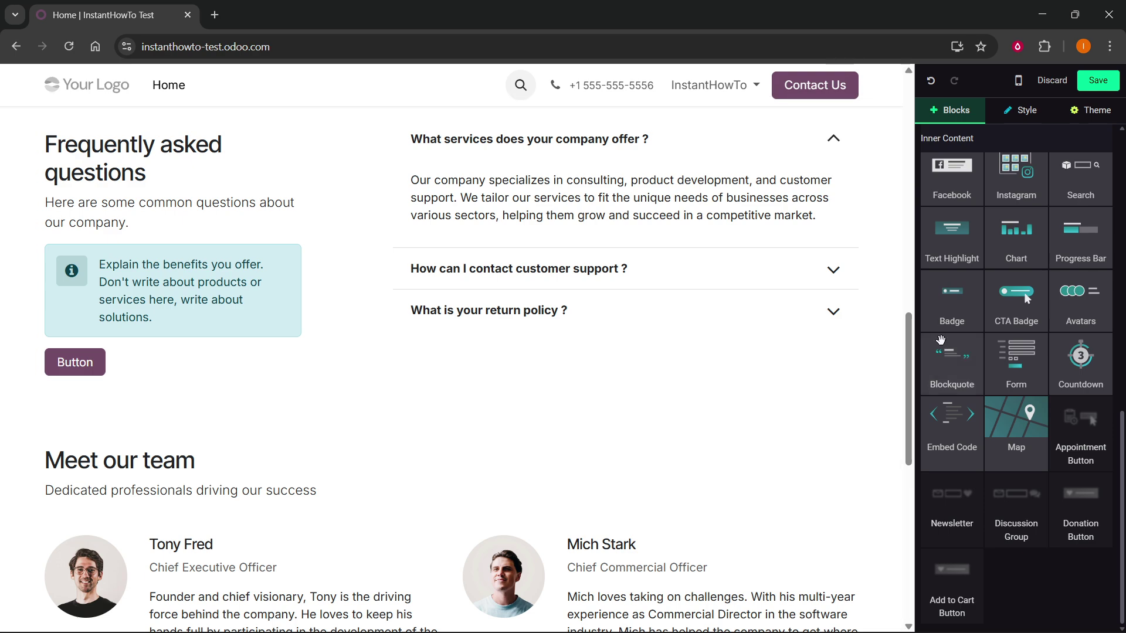
pyautogui.scroll(5, 992, 290)
pyautogui.scroll(15, 803, 351)
pyautogui.scroll(-10, 801, 359)
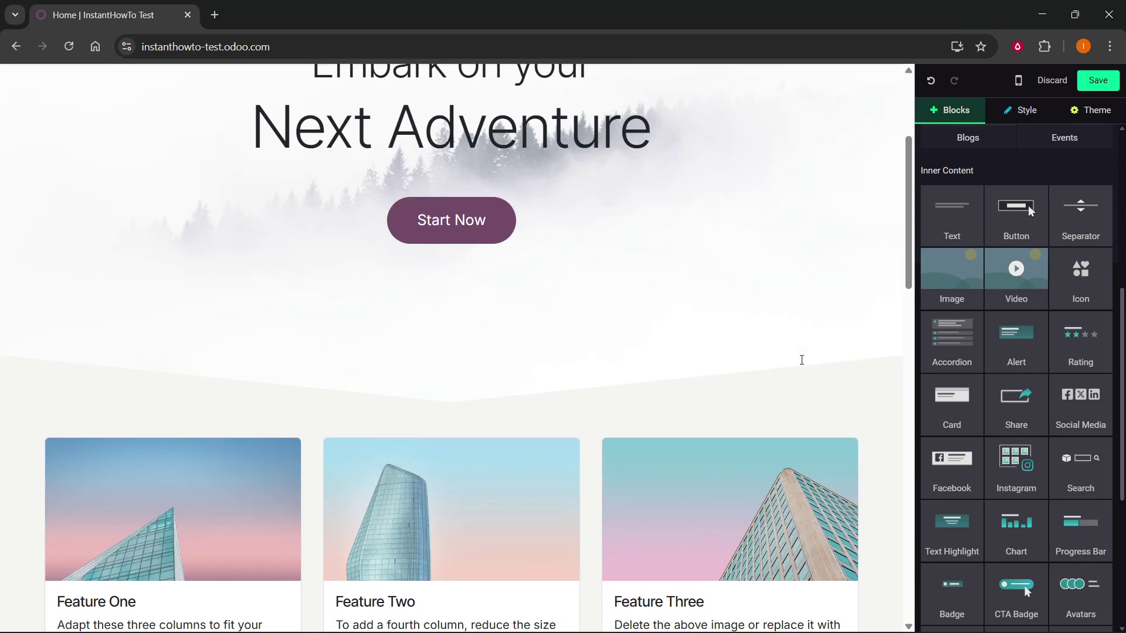
pyautogui.scroll(5, 357, 473)
pyautogui.scroll(5, 359, 480)
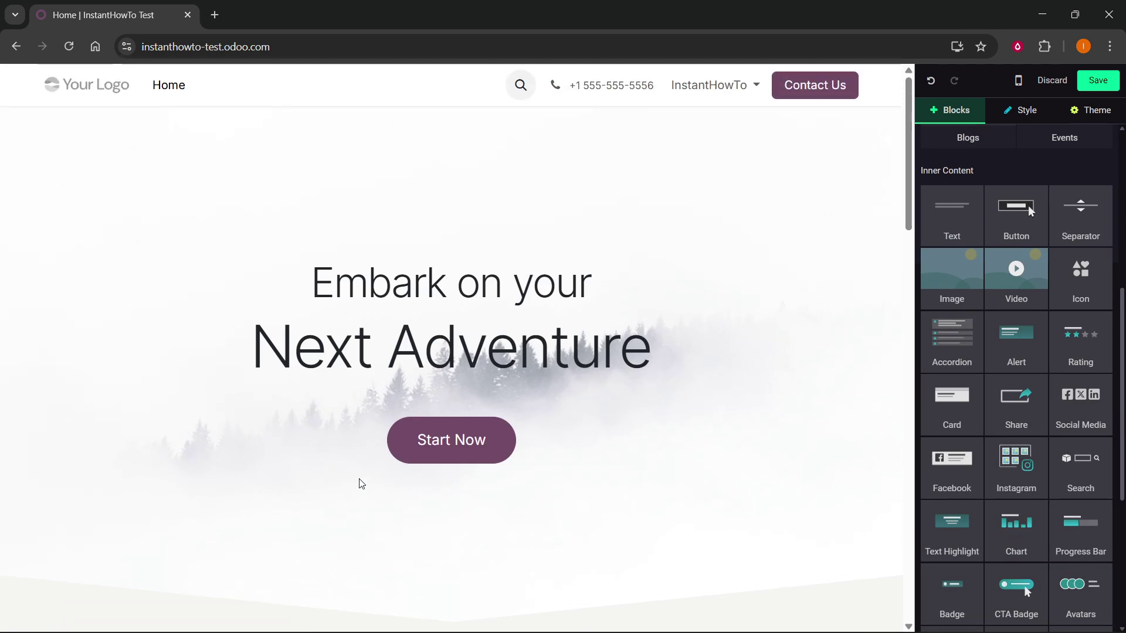
pyautogui.click(431, 291)
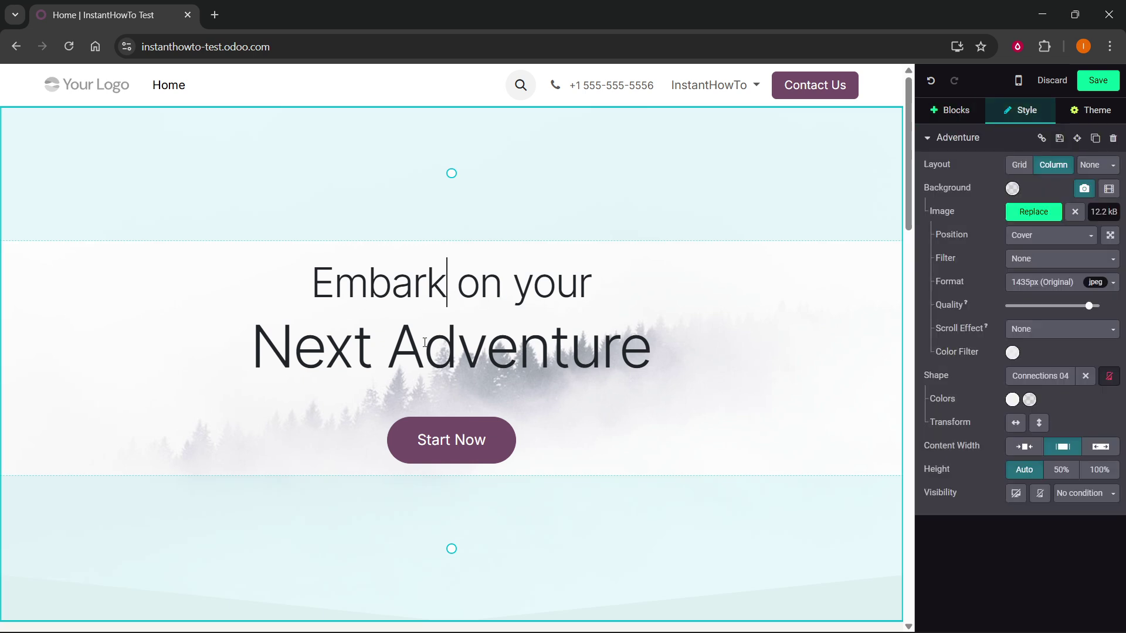
pyautogui.scroll(-3, 424, 342)
pyautogui.click(457, 306)
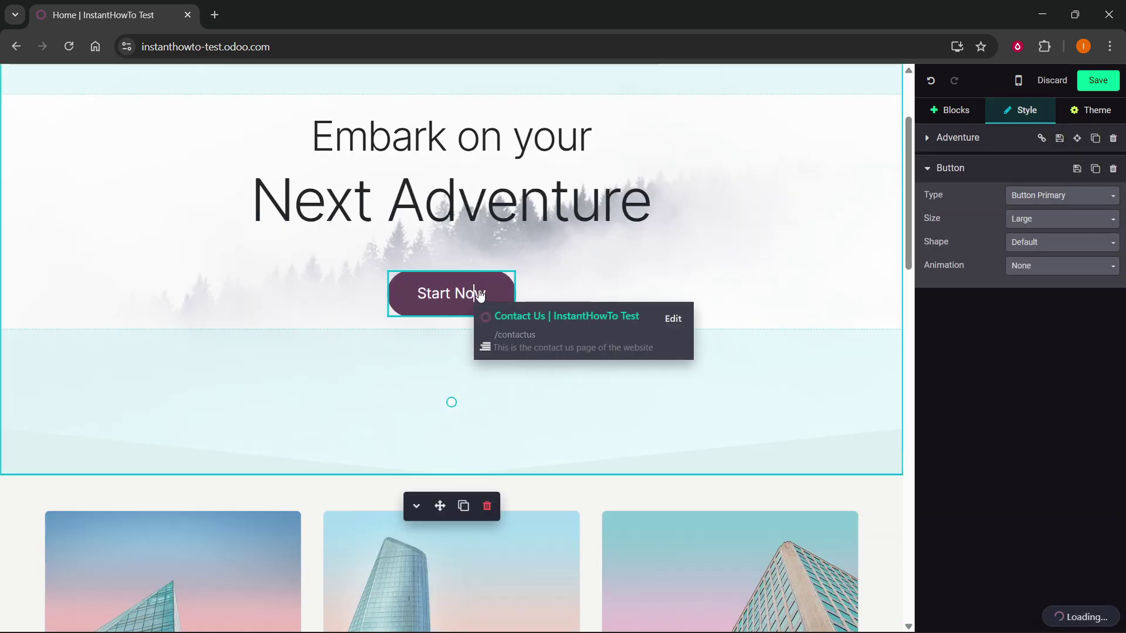
pyautogui.click(483, 295)
pyautogui.hotkey('ctrl', 'a')
pyautogui.write('L')
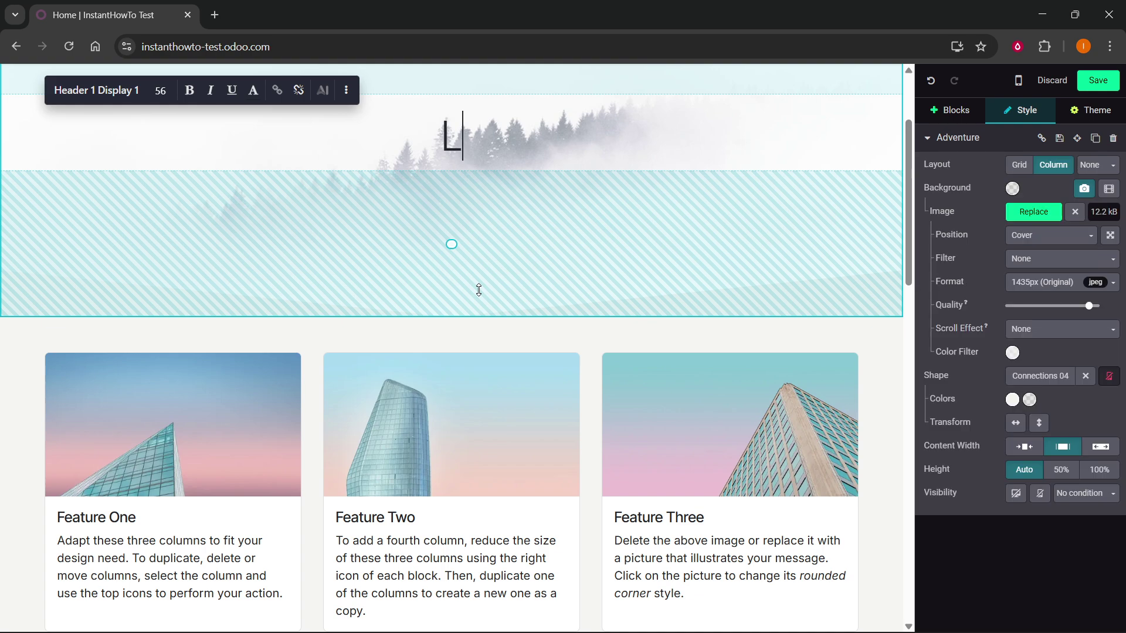
pyautogui.write("e't")
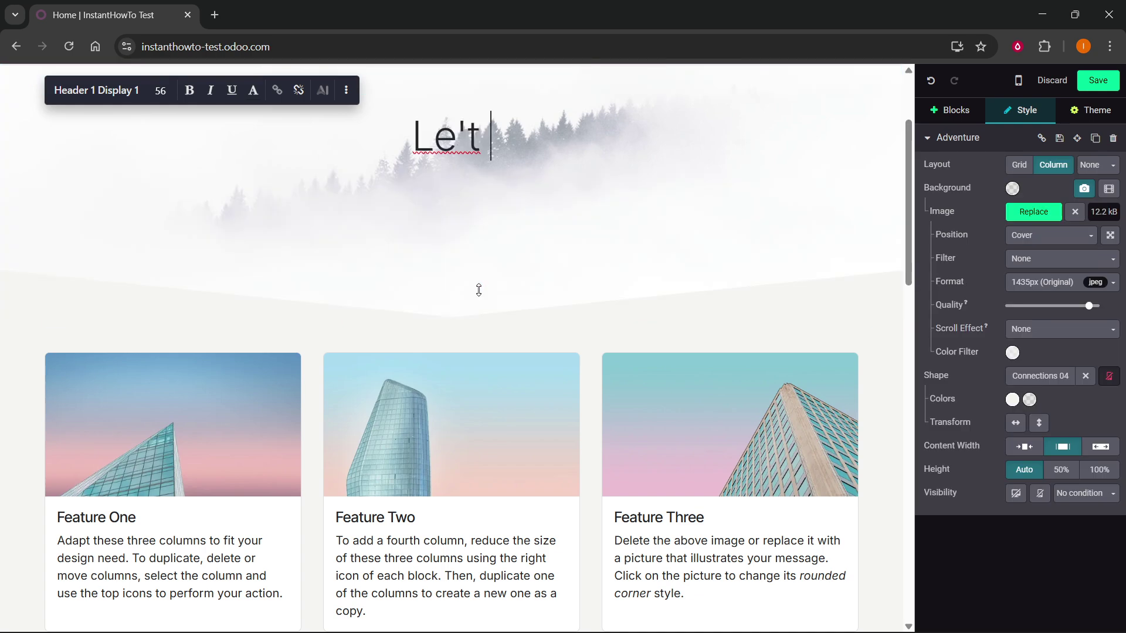
pyautogui.press('BackSpace')
pyautogui.press('BackSpace')
pyautogui.press('BackSpace')
pyautogui.press('BackSpace')
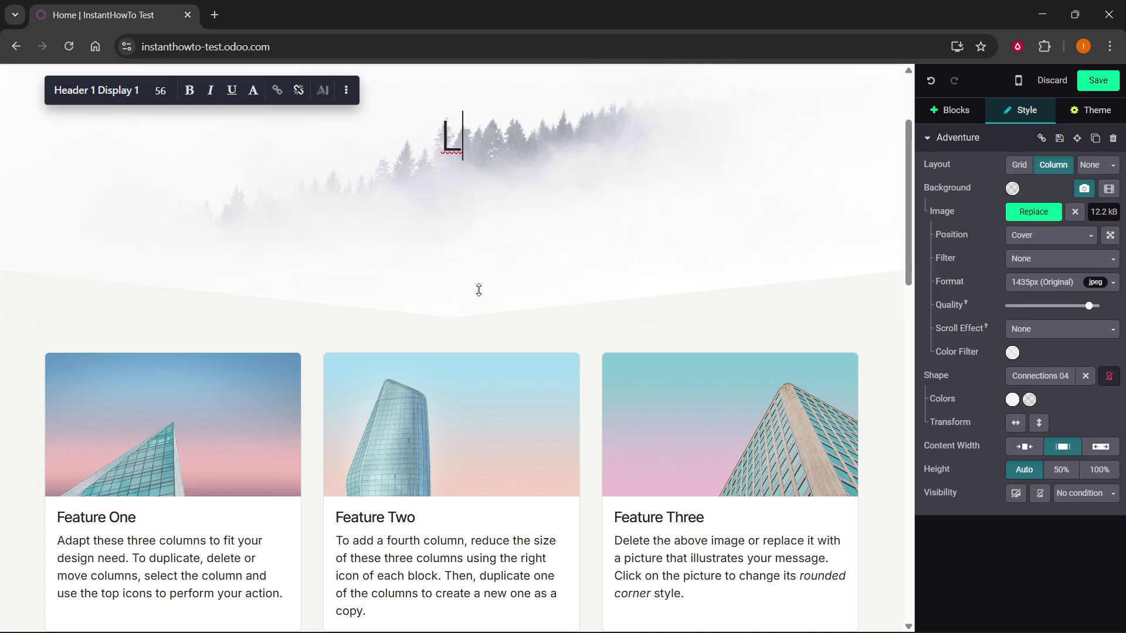
pyautogui.hotkey('ctrl', 'z')
pyautogui.hotkey('ctrl', 'z')
pyautogui.hotkey('ctrl', 'z')
pyautogui.hotkey('ctrl', 'z')
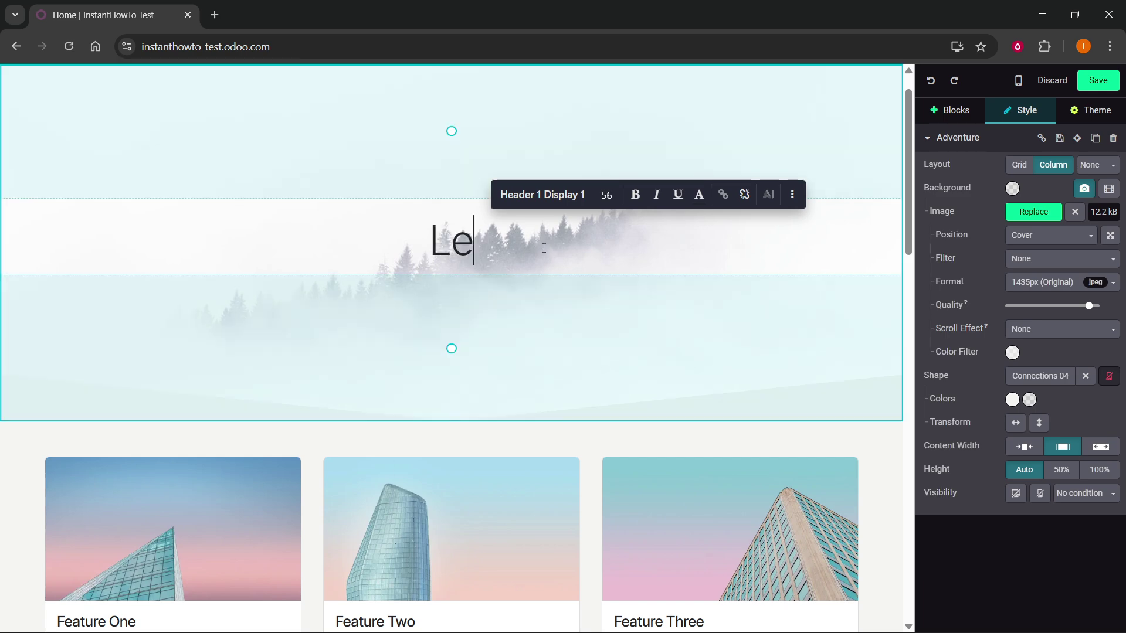
# - Replace the "Start Now" button's label in the intro section with "Let's Begin"
pyautogui.doubleClick(447, 401)
pyautogui.click(486, 403)
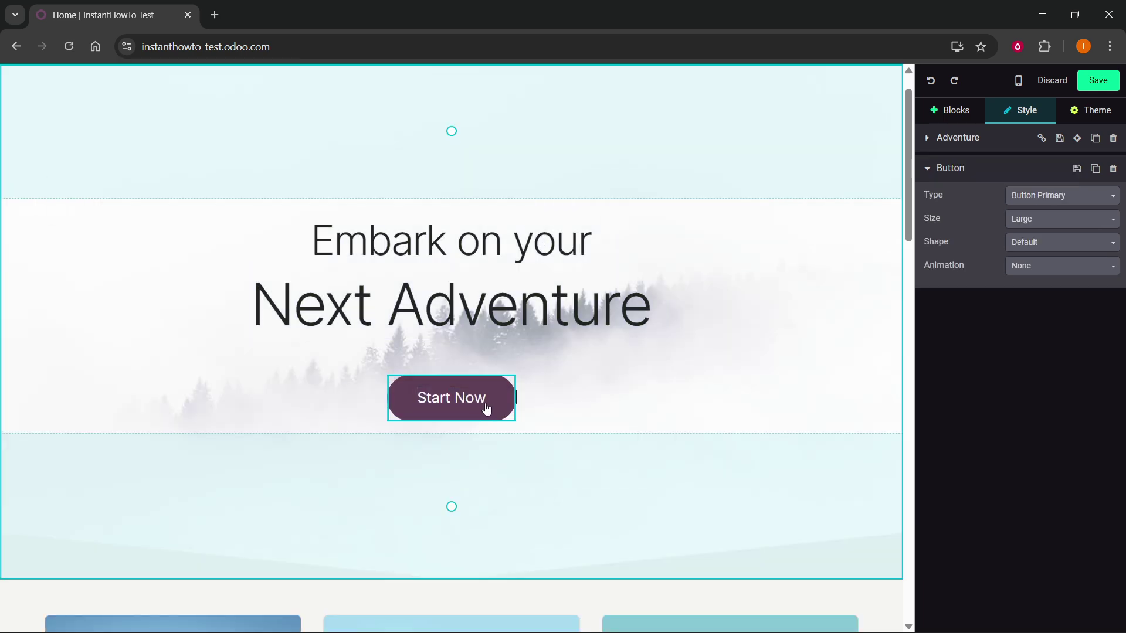
pyautogui.moveTo(470, 399); pyautogui.dragTo(420, 404)
pyautogui.write("Le't")
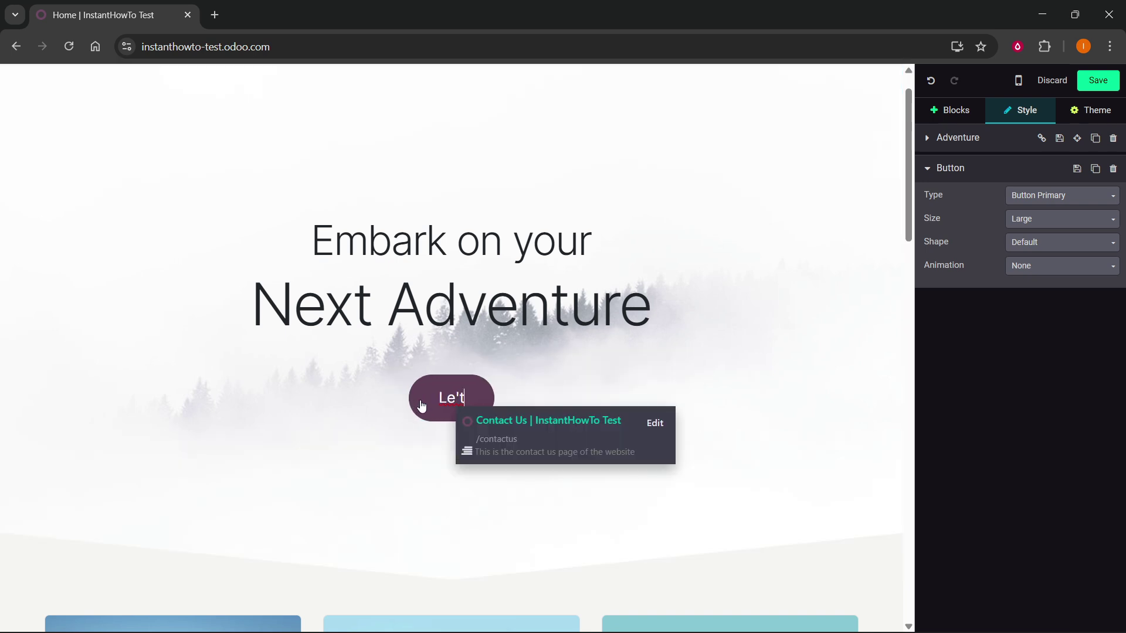
pyautogui.write("t's Begin")
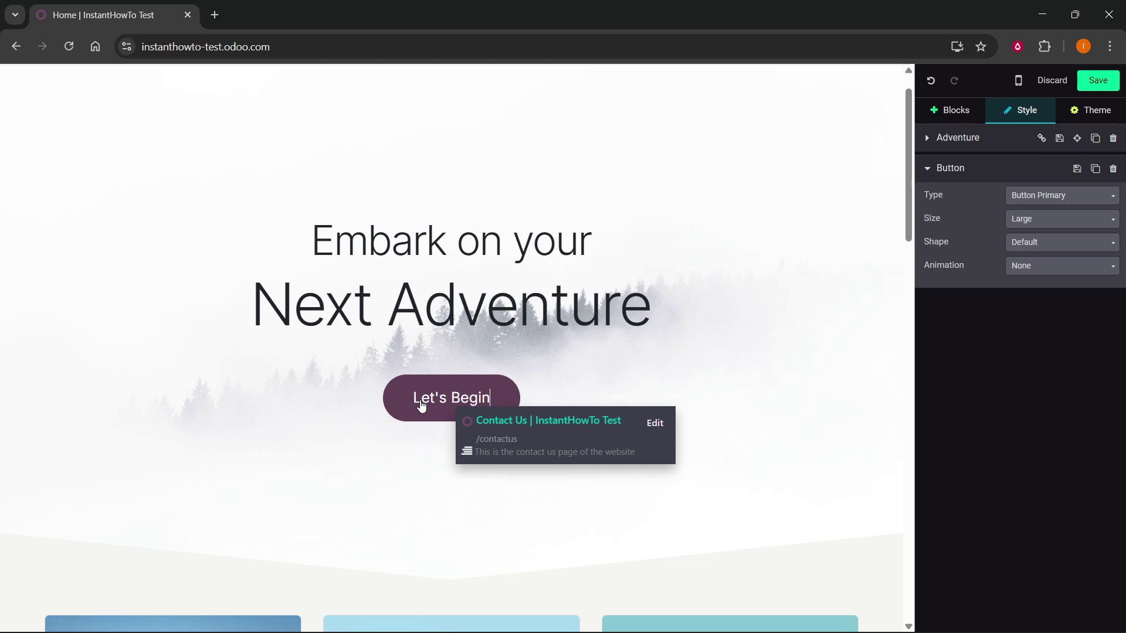
pyautogui.click(719, 231)
# - Rename the three feature cards' headings as "Feature #1", "Feature #2" and "Feature #3"
pyautogui.scroll(-8, 706, 234)
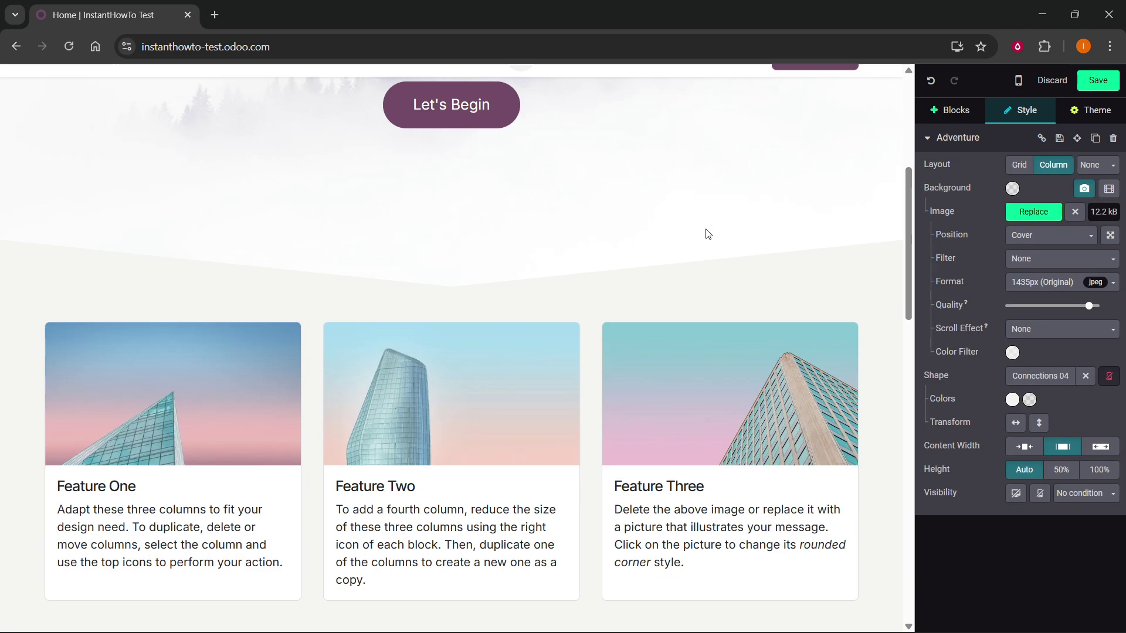
pyautogui.click(404, 339)
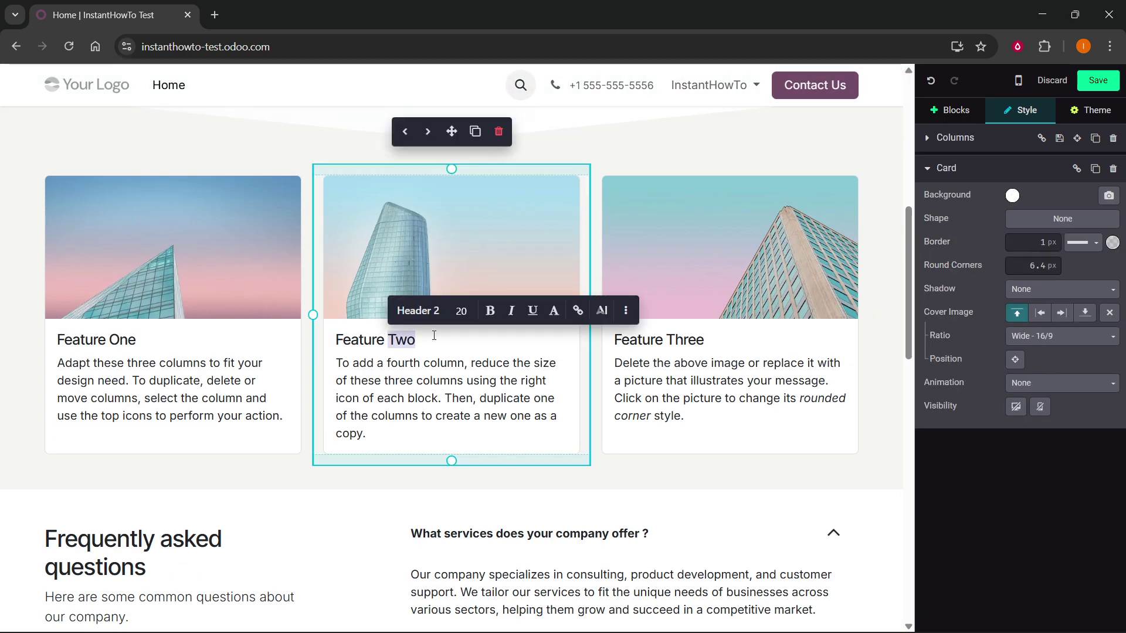
pyautogui.doubleClick(405, 339)
pyautogui.write('#2')
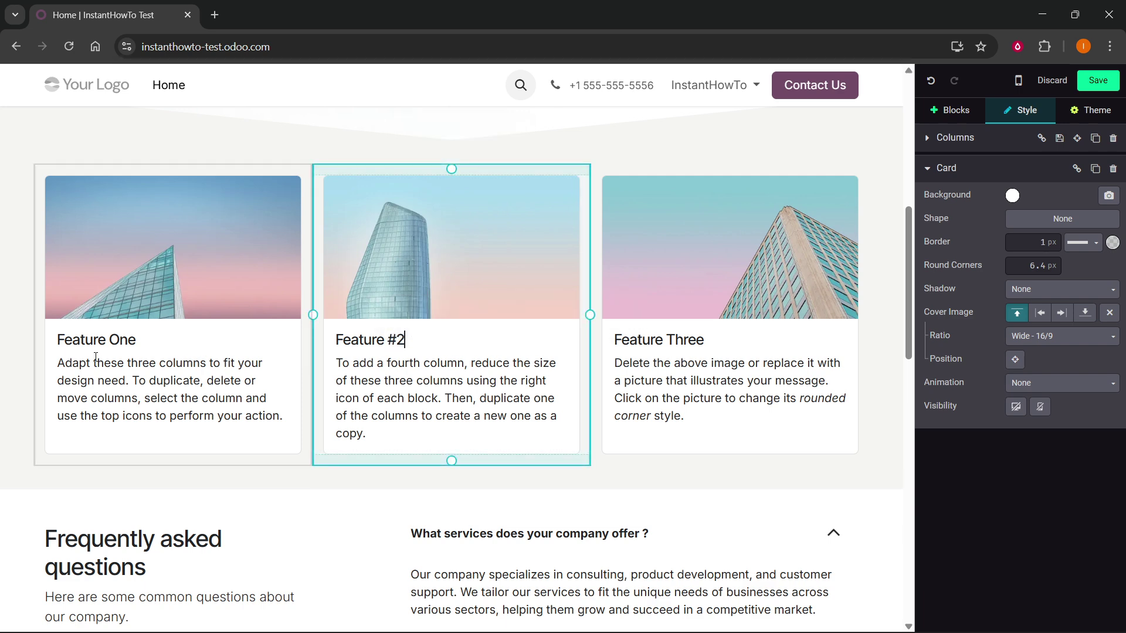
pyautogui.doubleClick(120, 339)
pyautogui.write('#1')
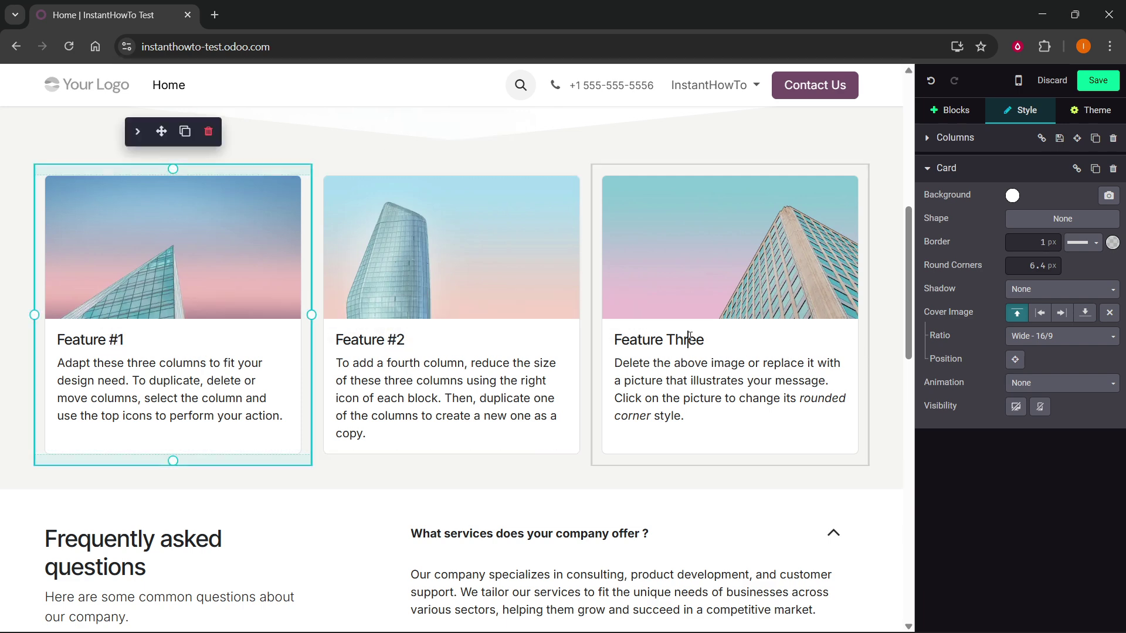
pyautogui.doubleClick(691, 339)
pyautogui.write('#3')
pyautogui.click(708, 218)
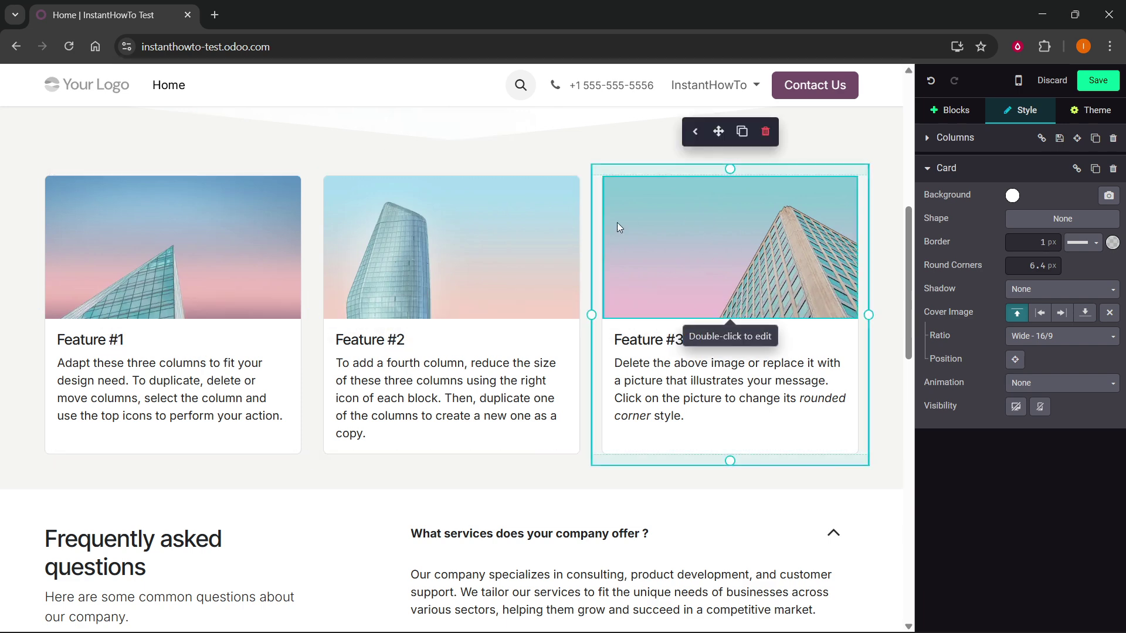
# - Collapse and expand the first FAQ question to check how its answer opens
pyautogui.scroll(-3, 400, 365)
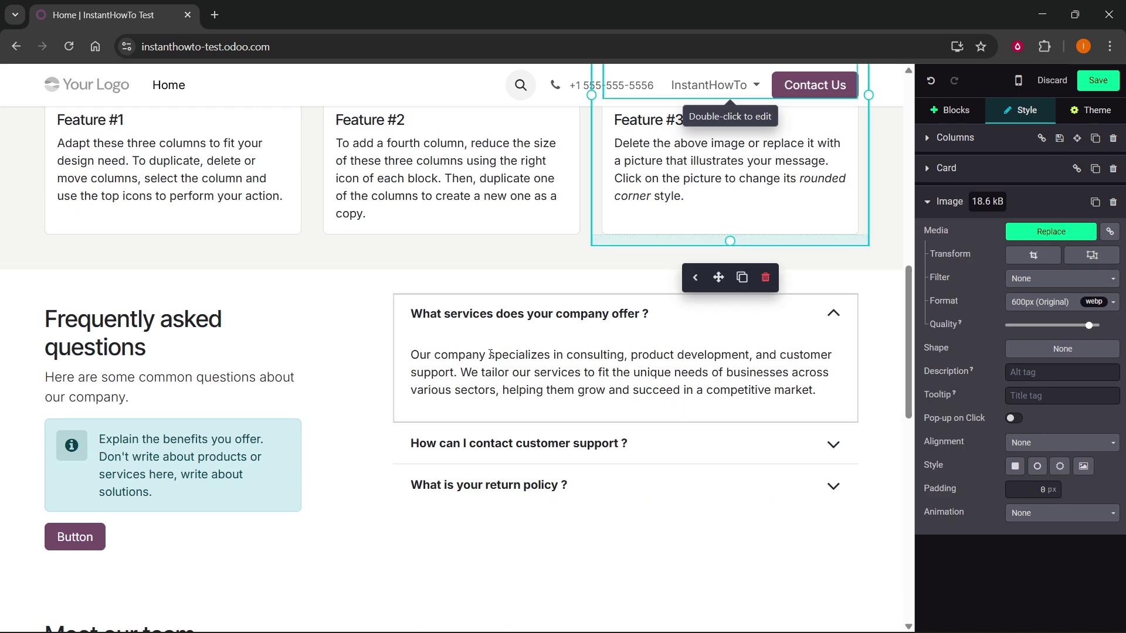
pyautogui.click(507, 318)
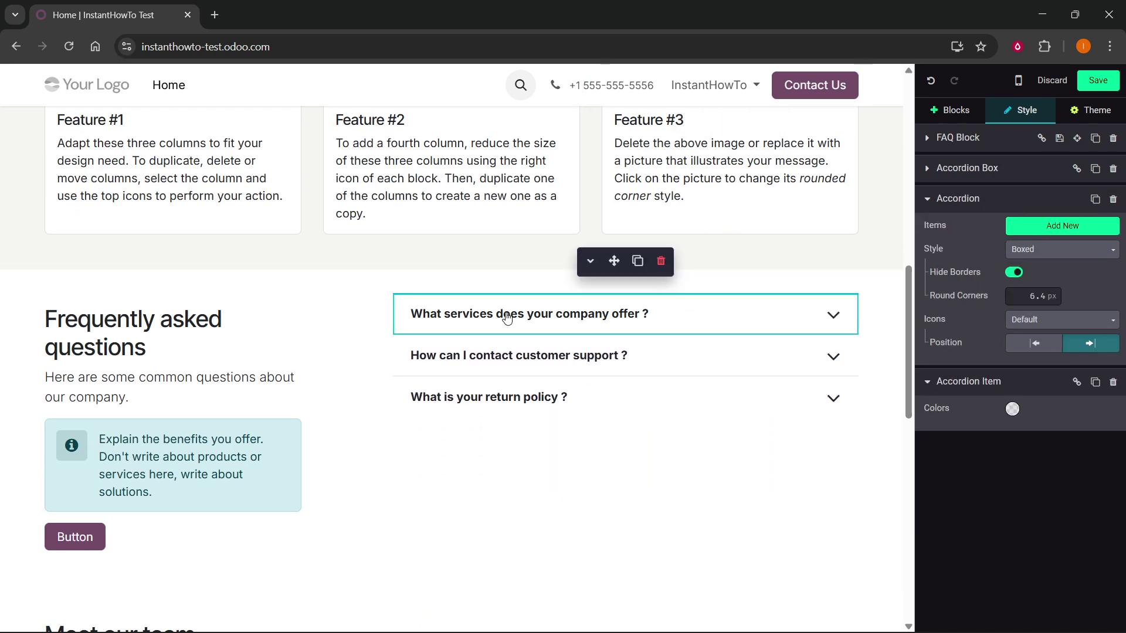
pyautogui.click(579, 317)
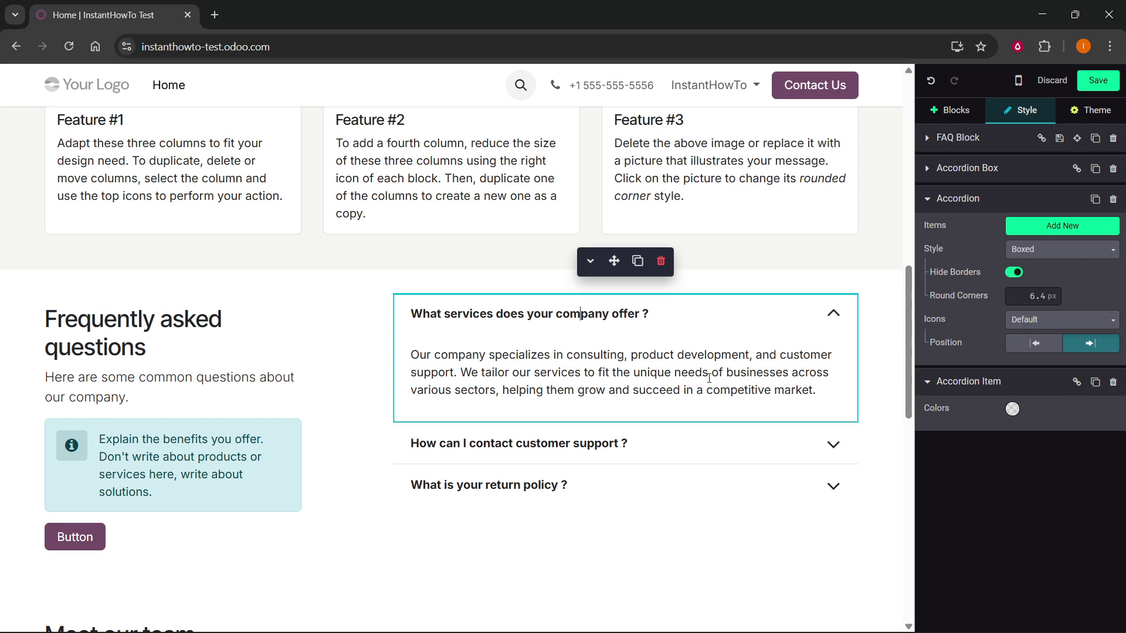
pyautogui.click(840, 320)
pyautogui.click(840, 320)
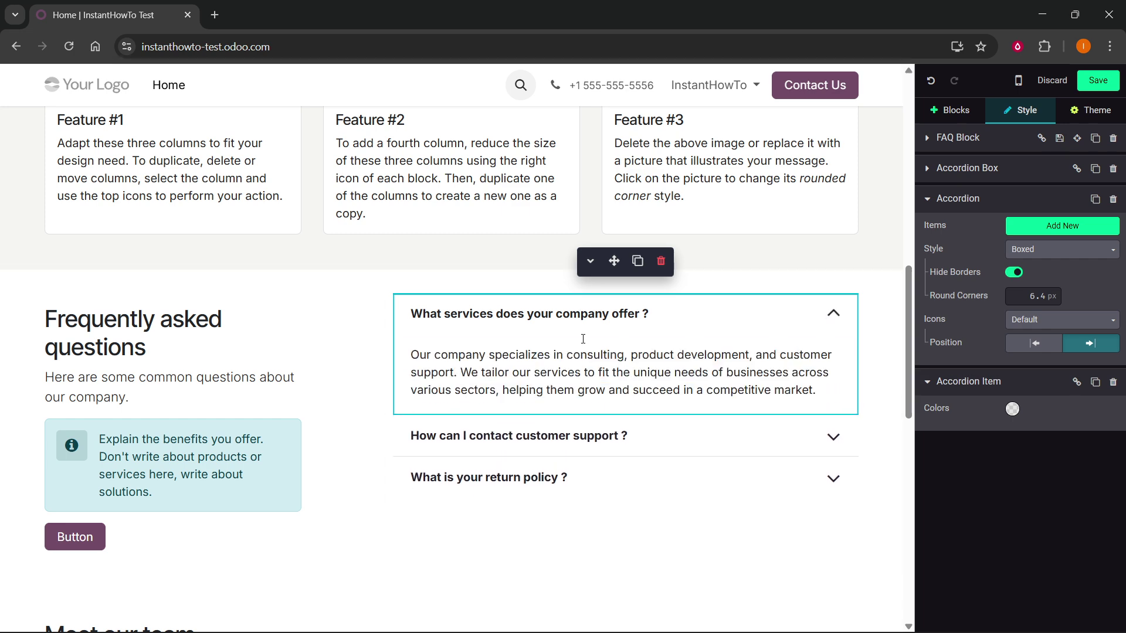
# - Open the font size setting for the word "services" in the first FAQ answer
pyautogui.doubleClick(562, 369)
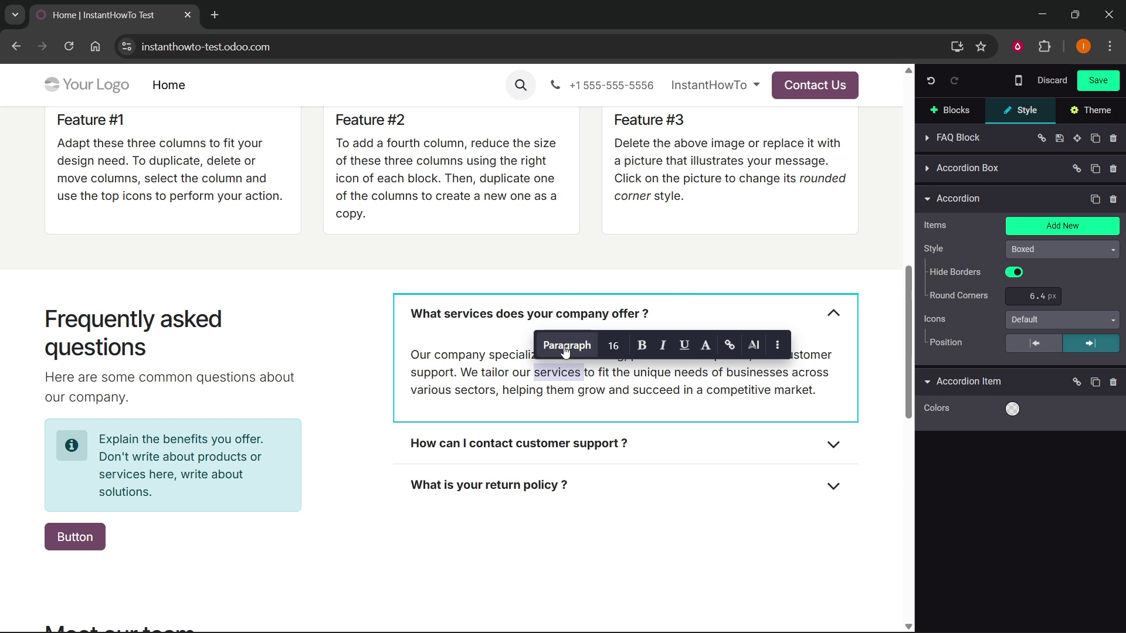
pyautogui.click(614, 345)
pyautogui.click(616, 346)
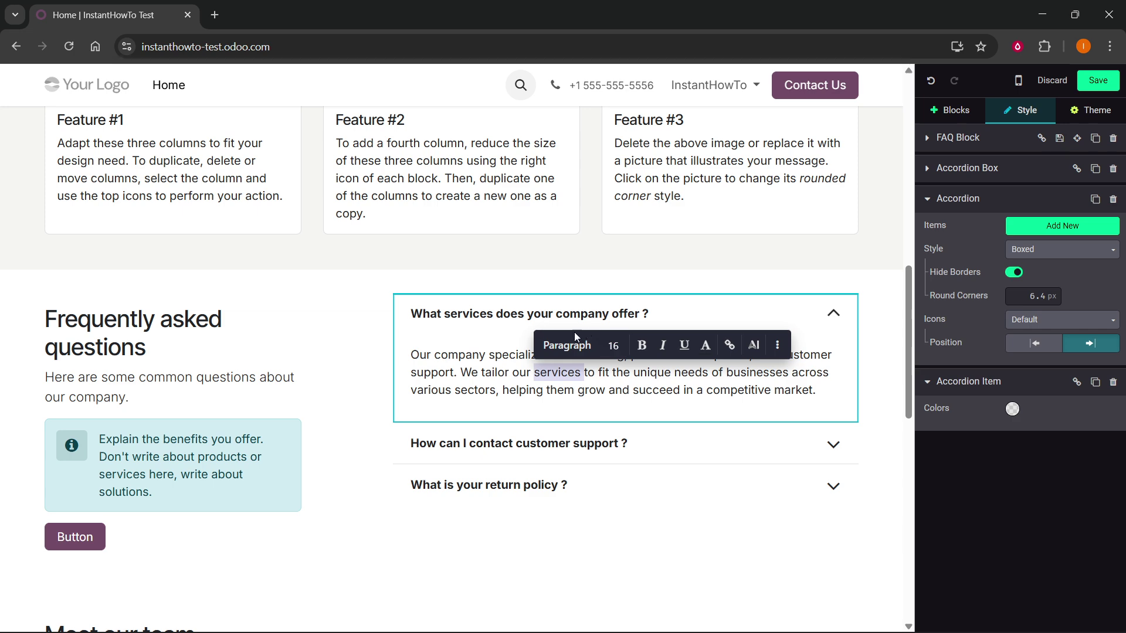
pyautogui.click(536, 336)
# - Duplicate the "What services does your company offer ?" FAQ item and place it first in the accordion
pyautogui.click(602, 313)
pyautogui.click(621, 287)
pyautogui.click(597, 319)
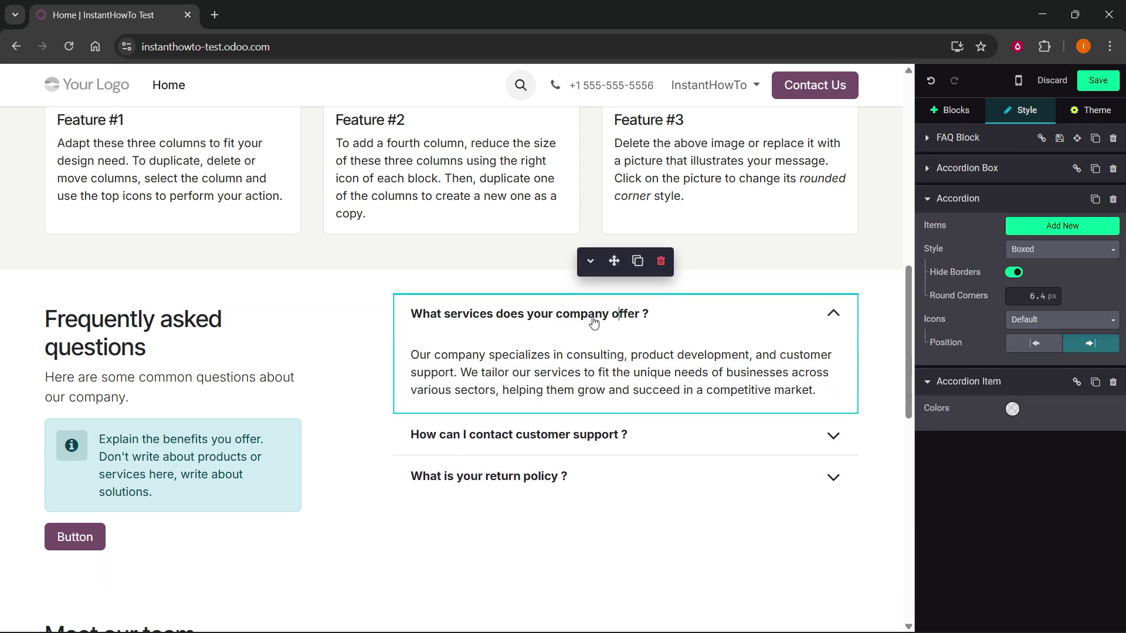
pyautogui.click(638, 261)
pyautogui.moveTo(614, 261); pyautogui.dragTo(455, 337)
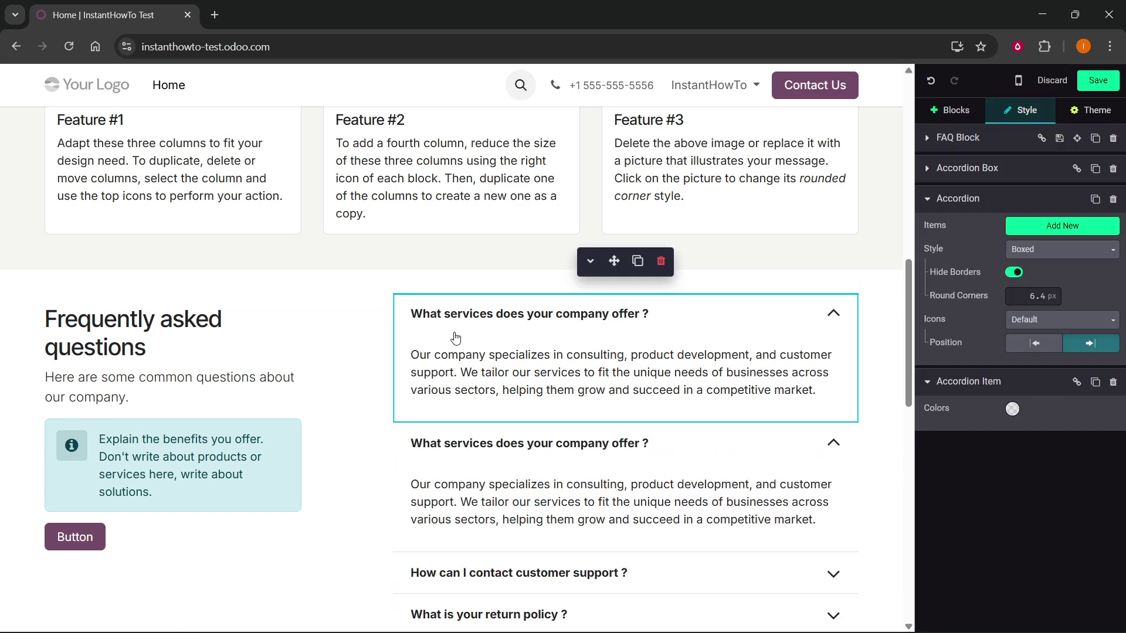
# - Undo the duplication of the "What services does your company offer ?" FAQ item
pyautogui.hotkey('ctrl', 'z')
# - Replace the Chief Executive Officer's photo in the "Meet our team" block with the uploaded image logo.png
pyautogui.scroll(-10, 352, 316)
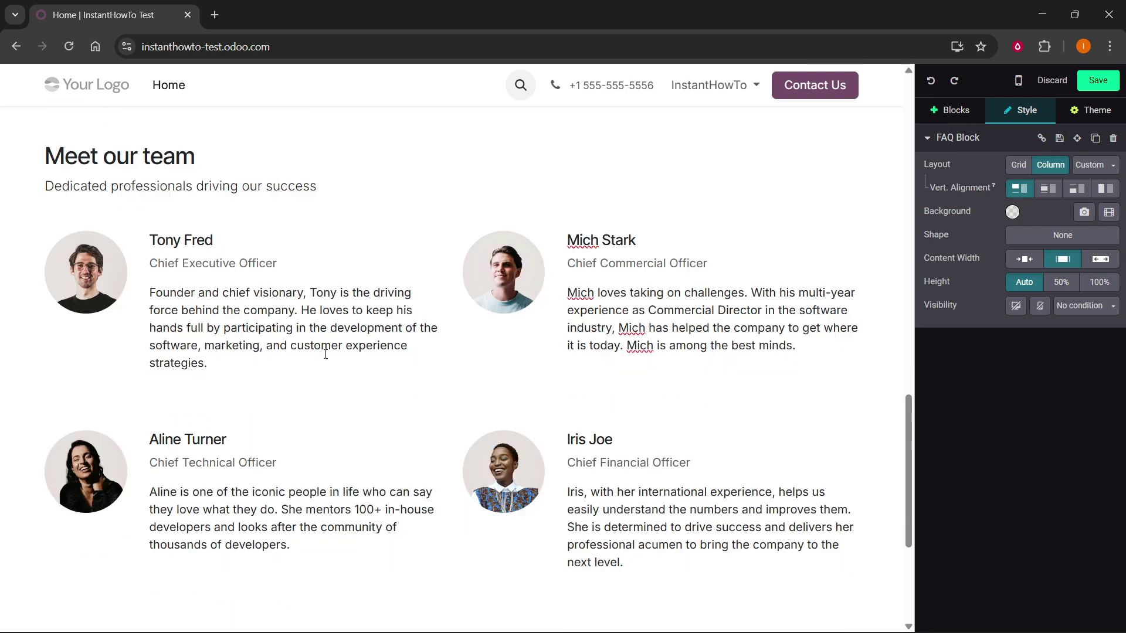
pyautogui.scroll(5, 375, 290)
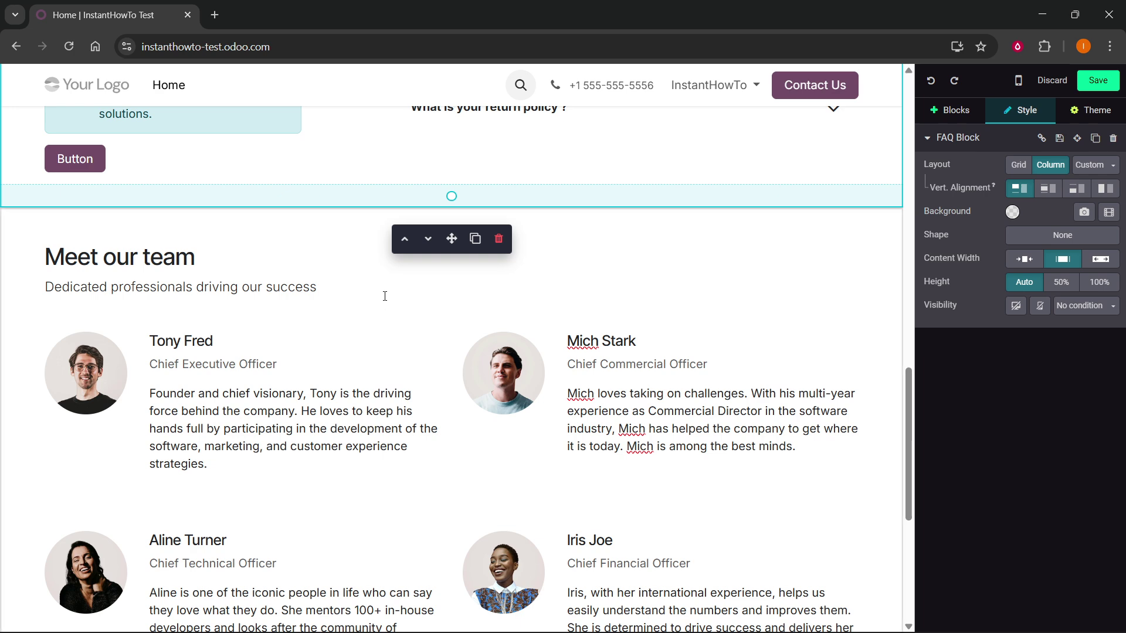
pyautogui.scroll(-2, 385, 296)
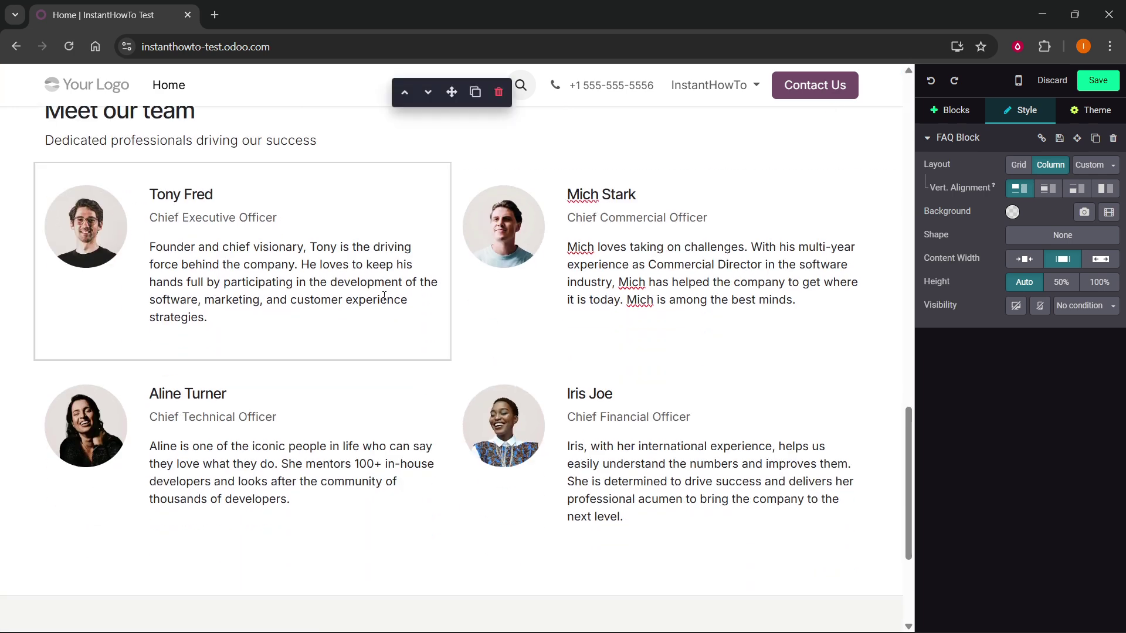
pyautogui.scroll(1, 123, 302)
pyautogui.click(98, 293)
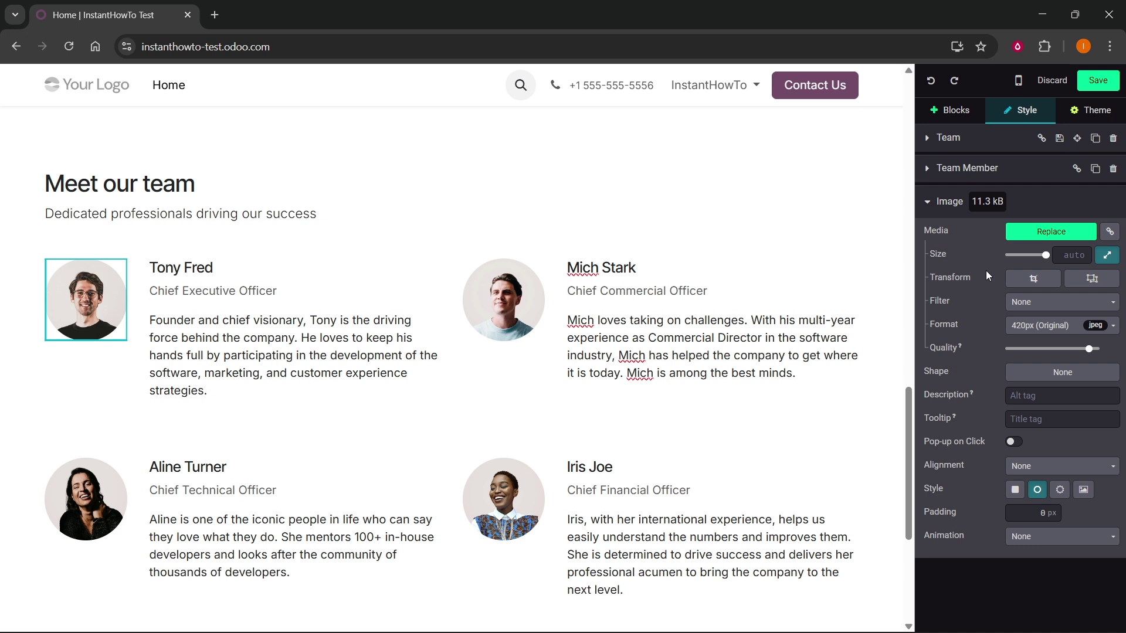
pyautogui.click(1038, 234)
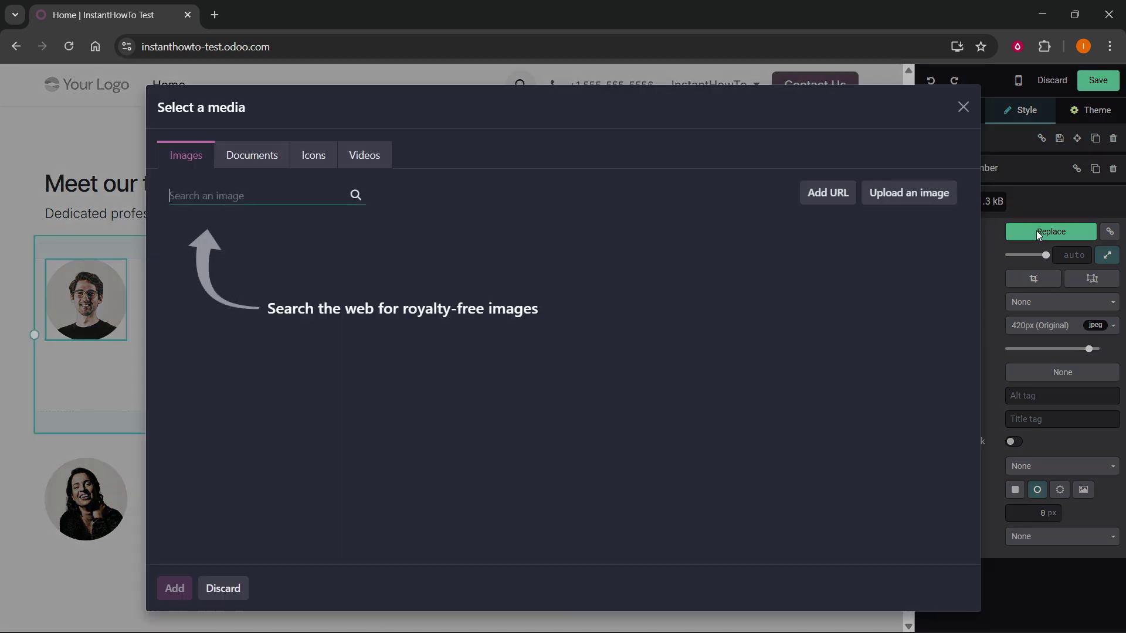
pyautogui.click(918, 203)
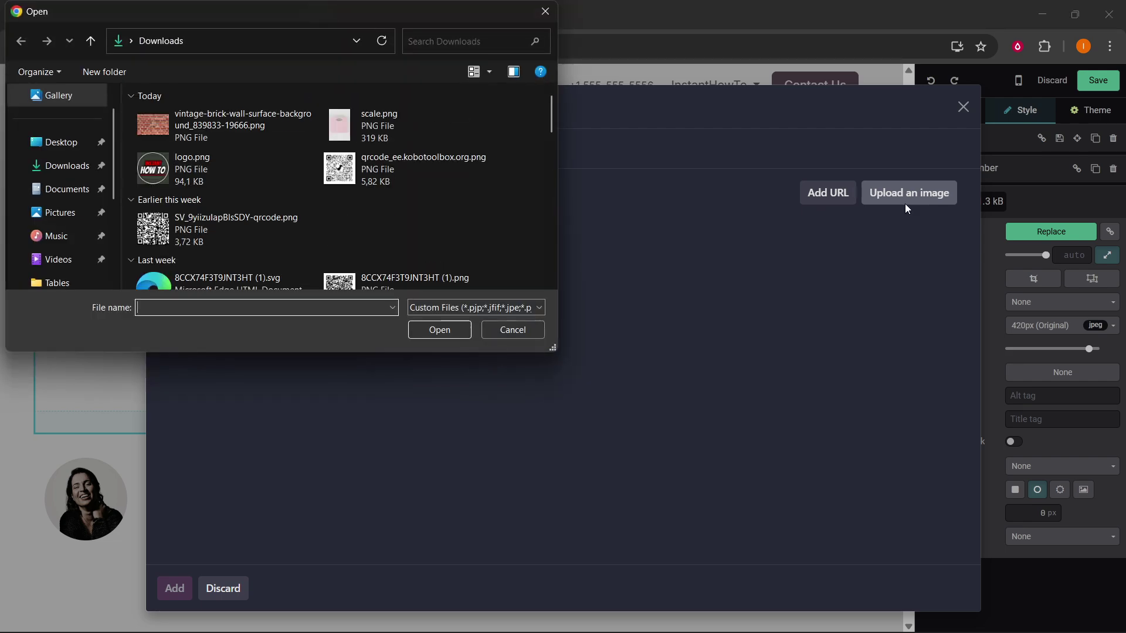
pyautogui.click(211, 170)
pyautogui.click(436, 332)
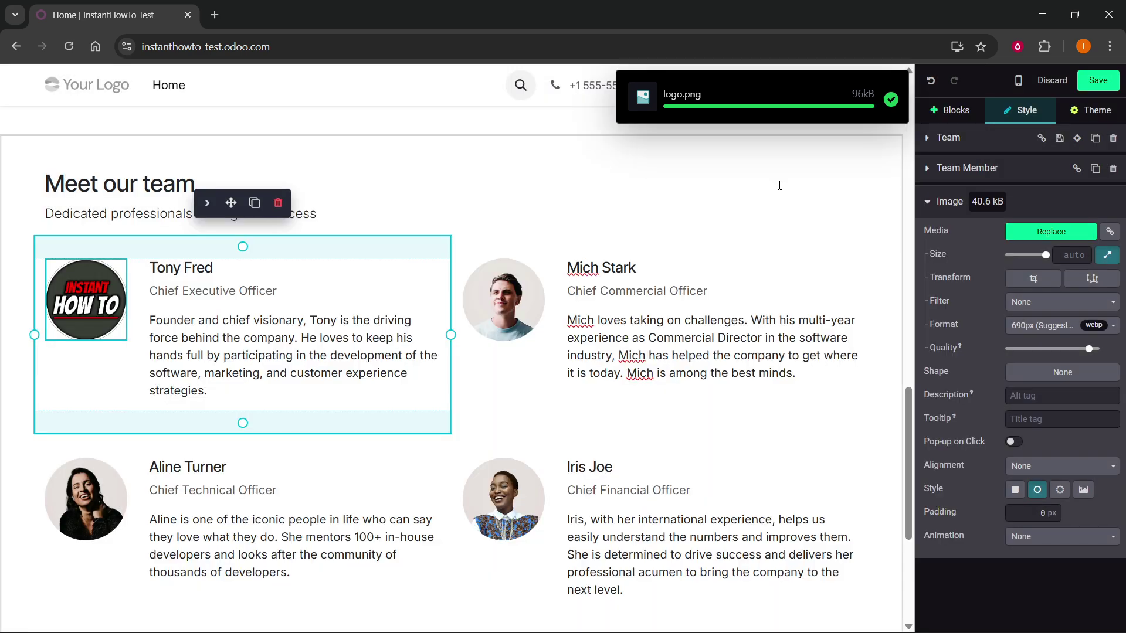
pyautogui.click(515, 178)
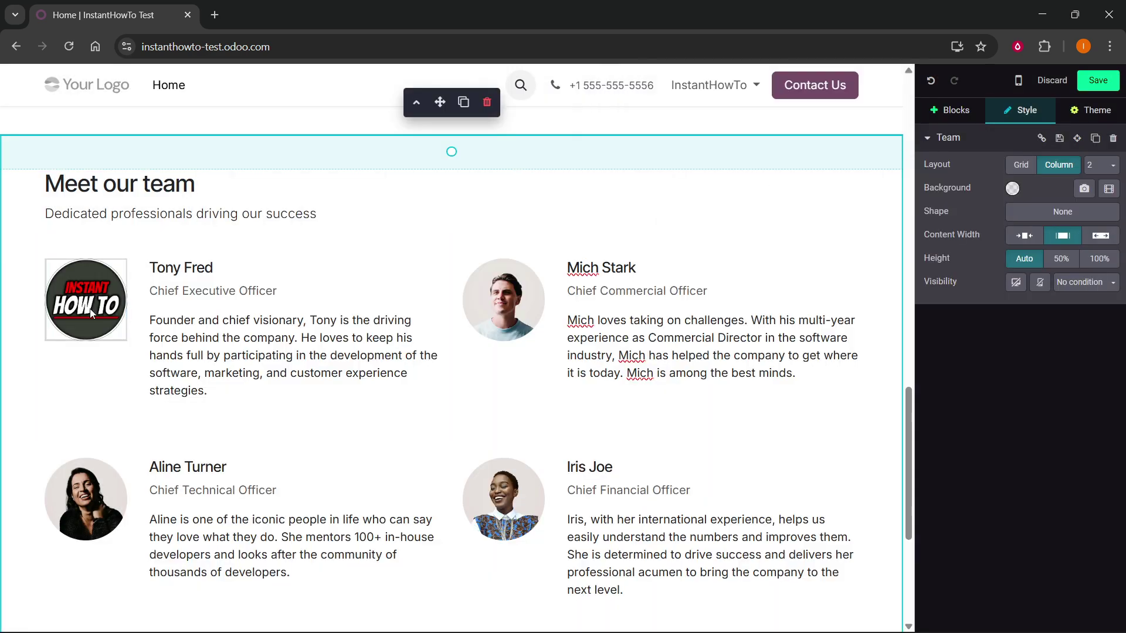
# - Give the Chief Executive Officer's team member card the theme's purple background color
pyautogui.click(261, 402)
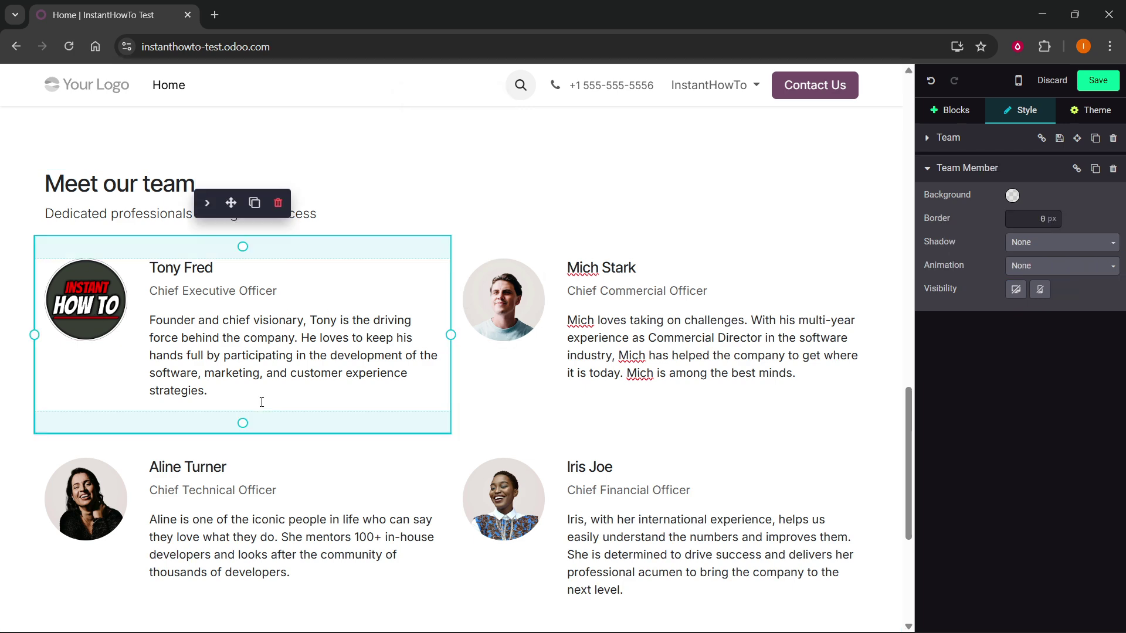
pyautogui.click(1013, 195)
pyautogui.click(962, 356)
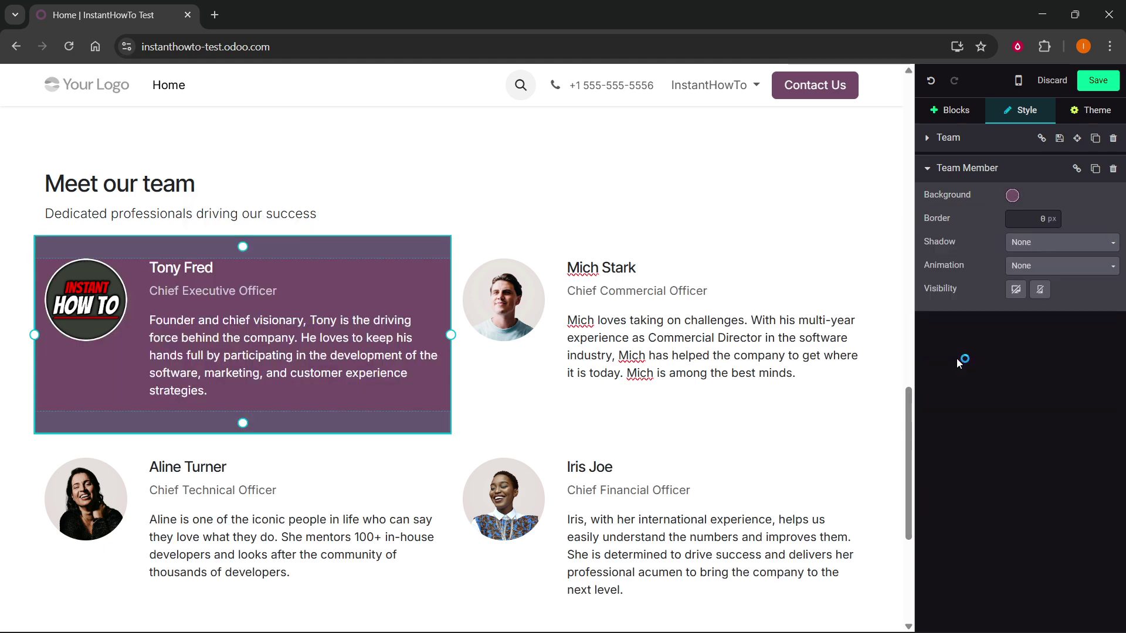
pyautogui.click(606, 188)
# - Look over the rest of the homepage down to the footer, checking the style options of the "Connect with us" column
pyautogui.scroll(-5, 604, 192)
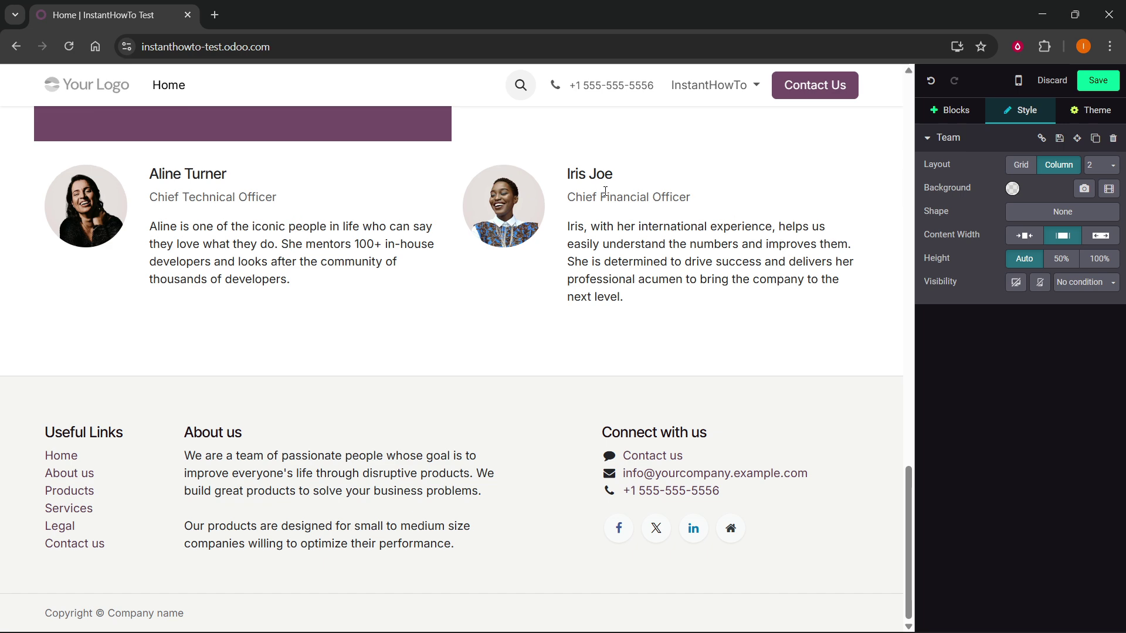
pyautogui.click(640, 427)
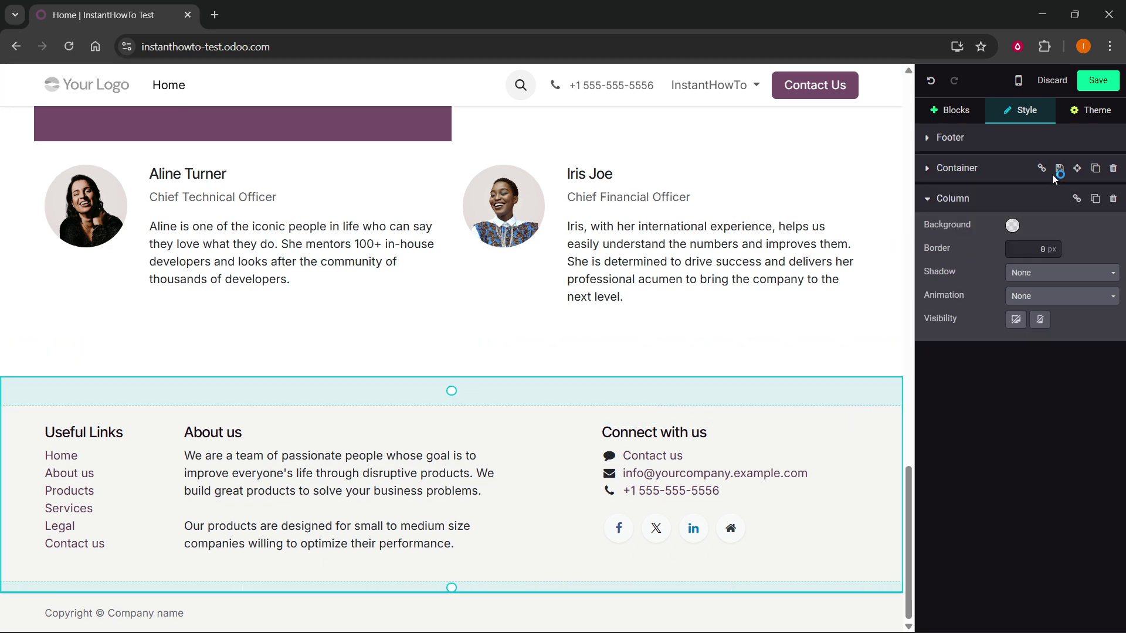
pyautogui.click(953, 119)
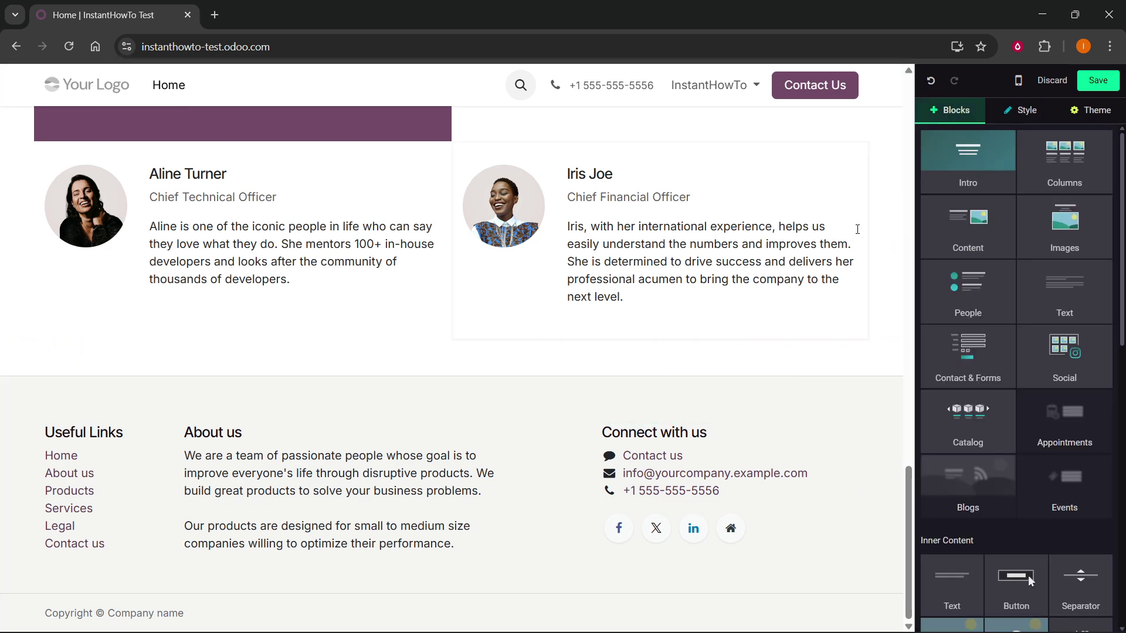
pyautogui.scroll(7, 856, 229)
pyautogui.click(1012, 117)
pyautogui.scroll(-5, 897, 408)
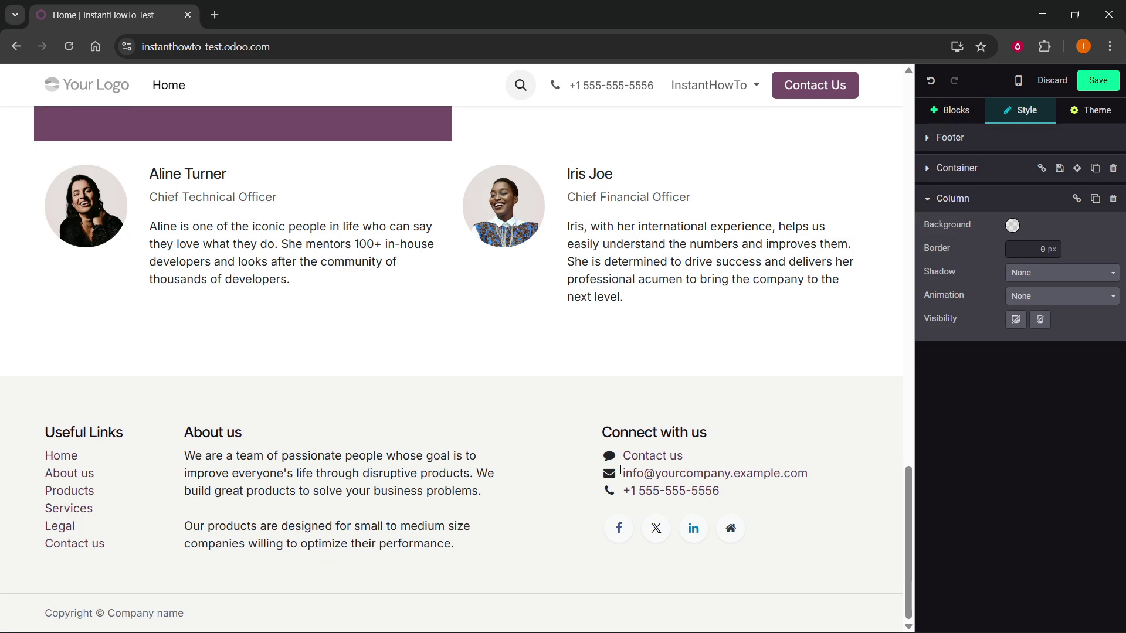
pyautogui.scroll(20, 618, 468)
pyautogui.scroll(-8, 570, 463)
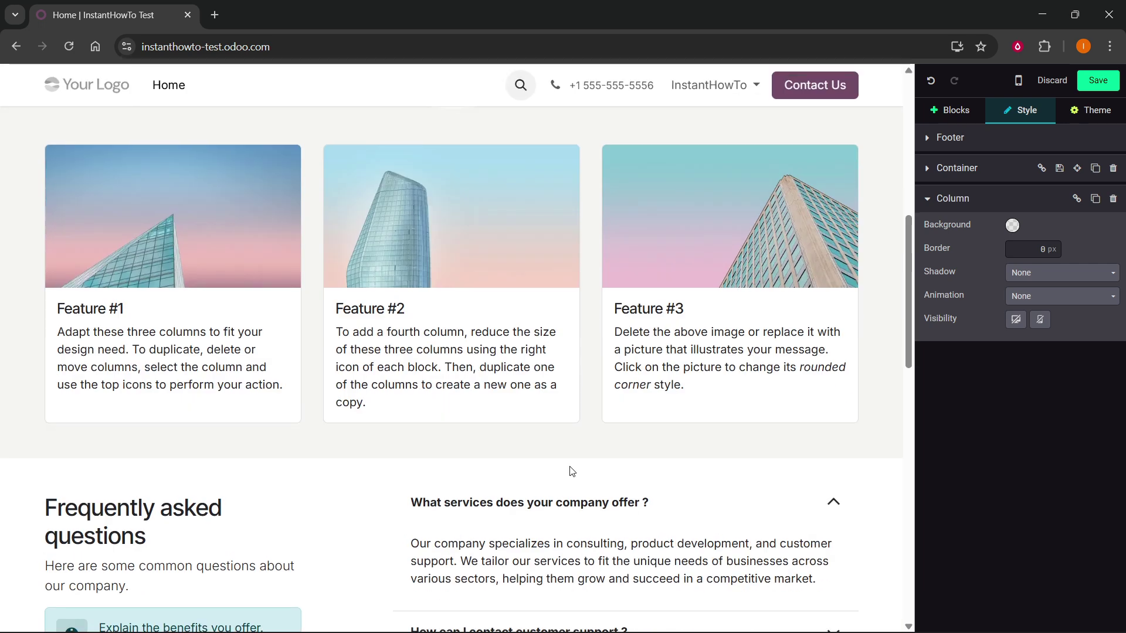
pyautogui.click(690, 302)
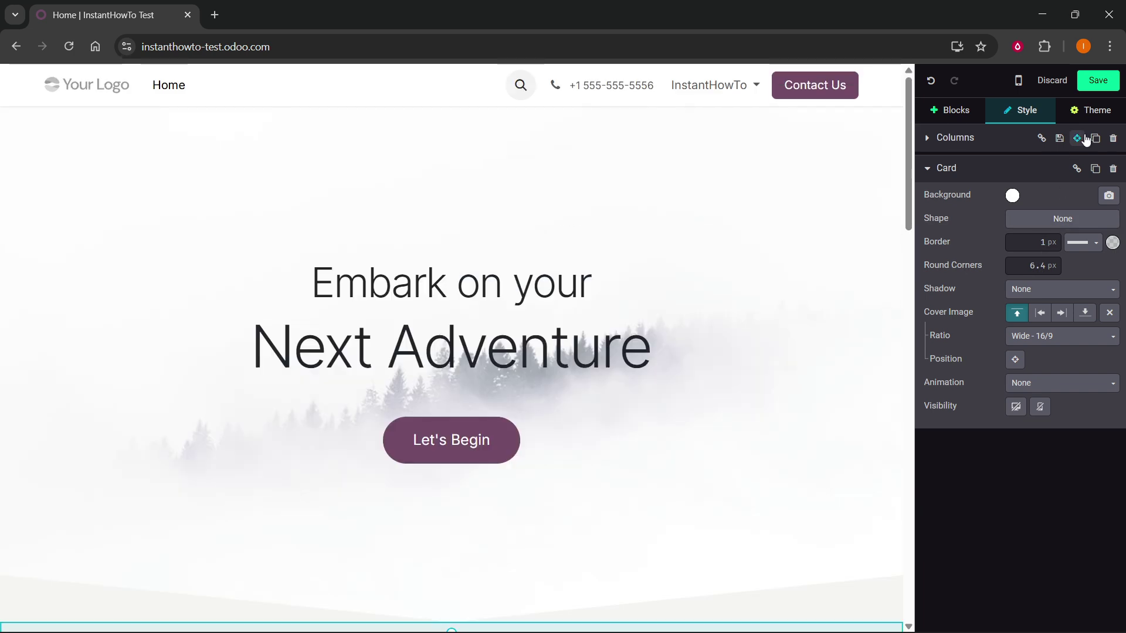
# - Set the text color of the website theme's first color preset to red
pyautogui.click(1085, 110)
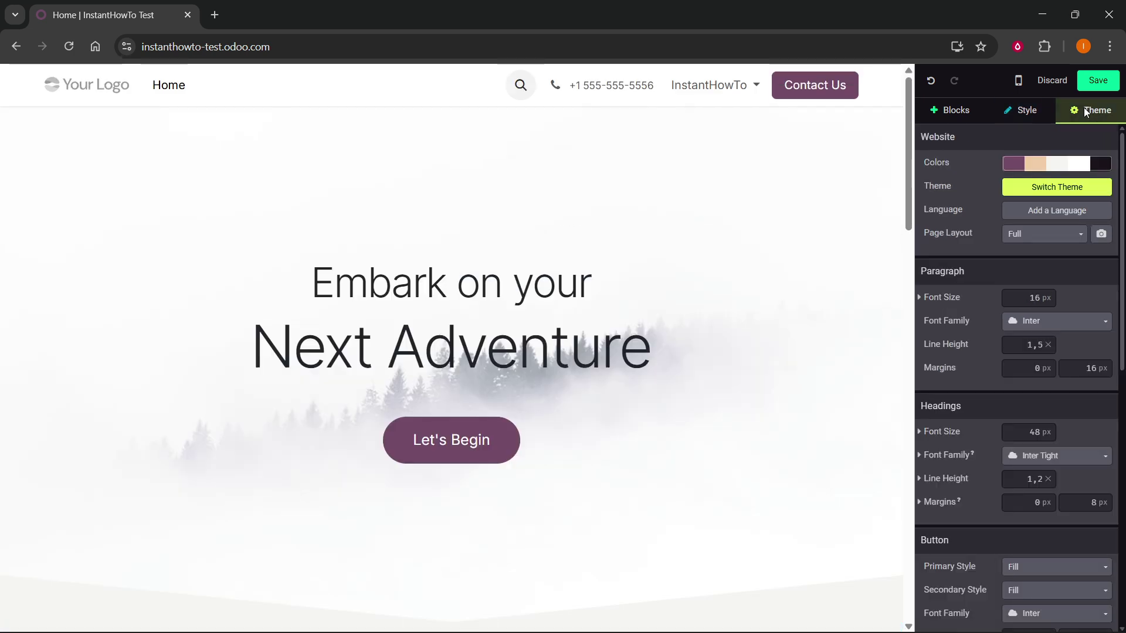
pyautogui.click(1032, 175)
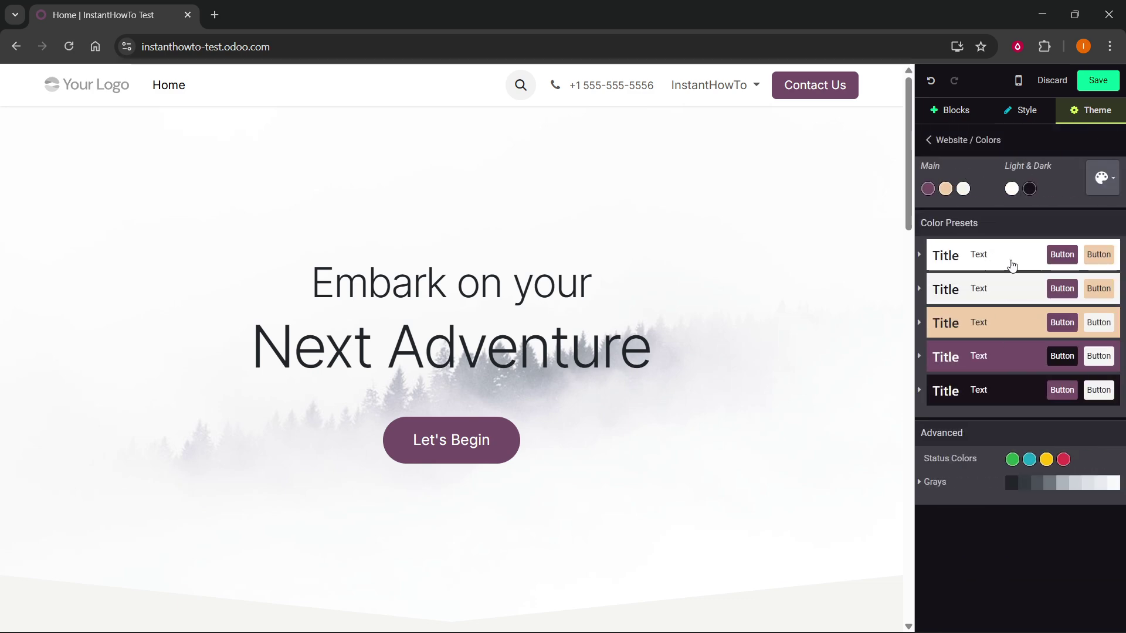
pyautogui.click(1012, 265)
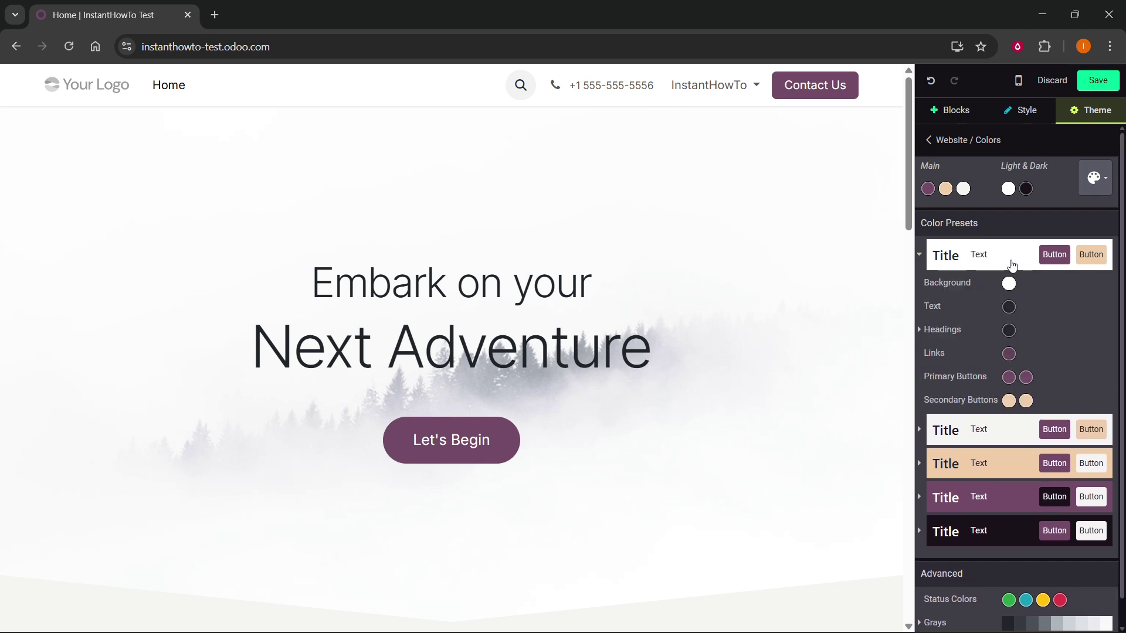
pyautogui.click(1009, 308)
pyautogui.click(963, 405)
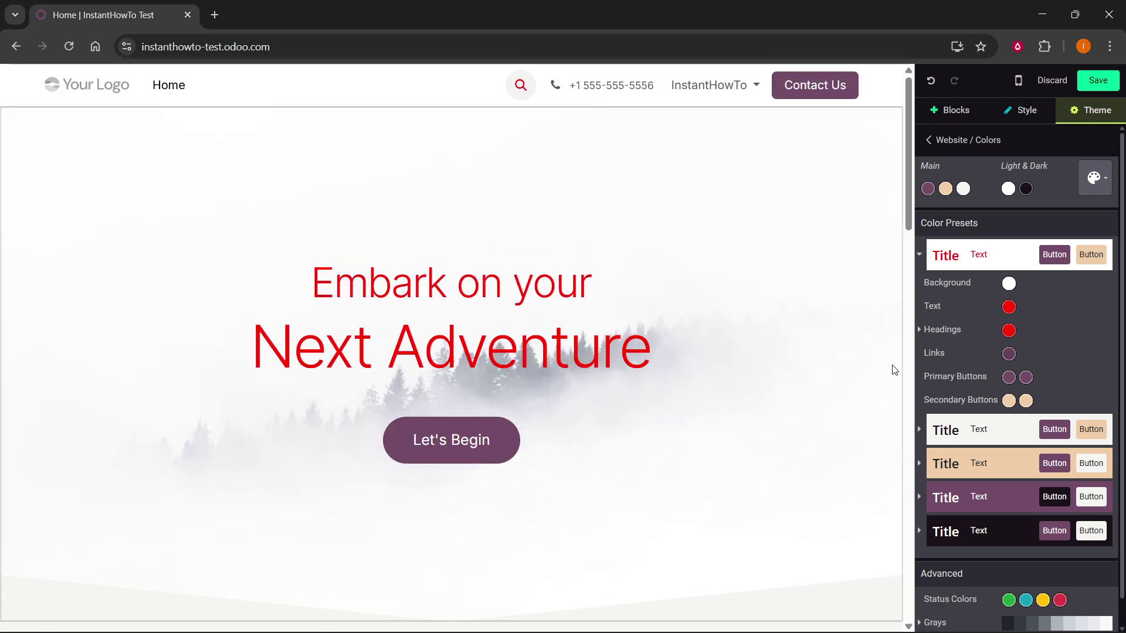
# - Change the first color preset's text color to the theme's dark color and return to the main theme settings
pyautogui.click(1009, 308)
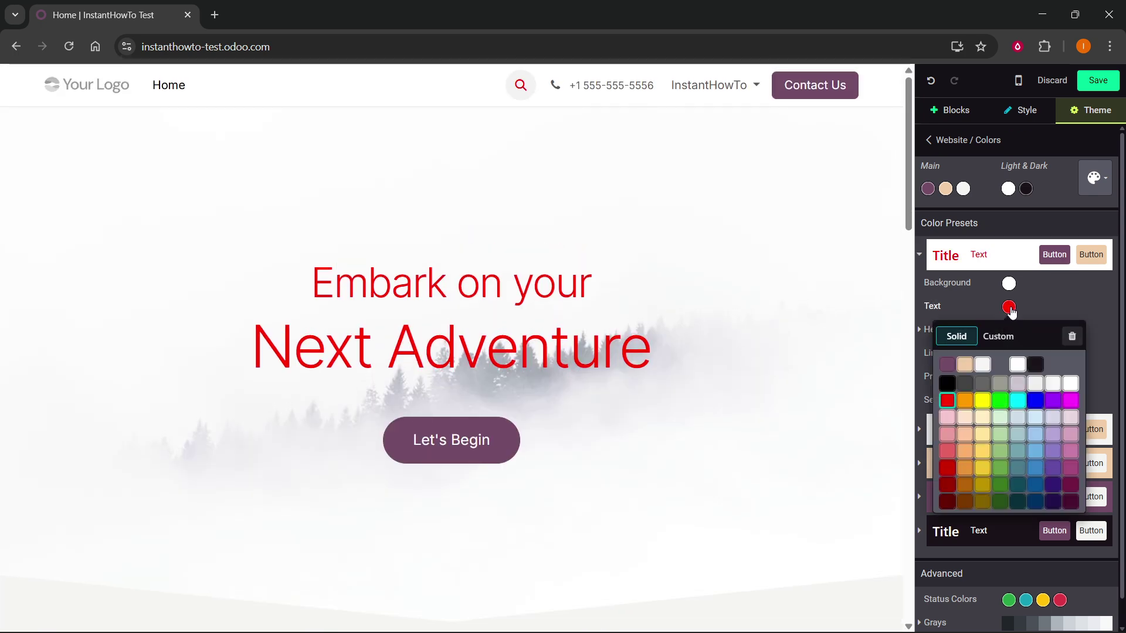
pyautogui.click(1036, 365)
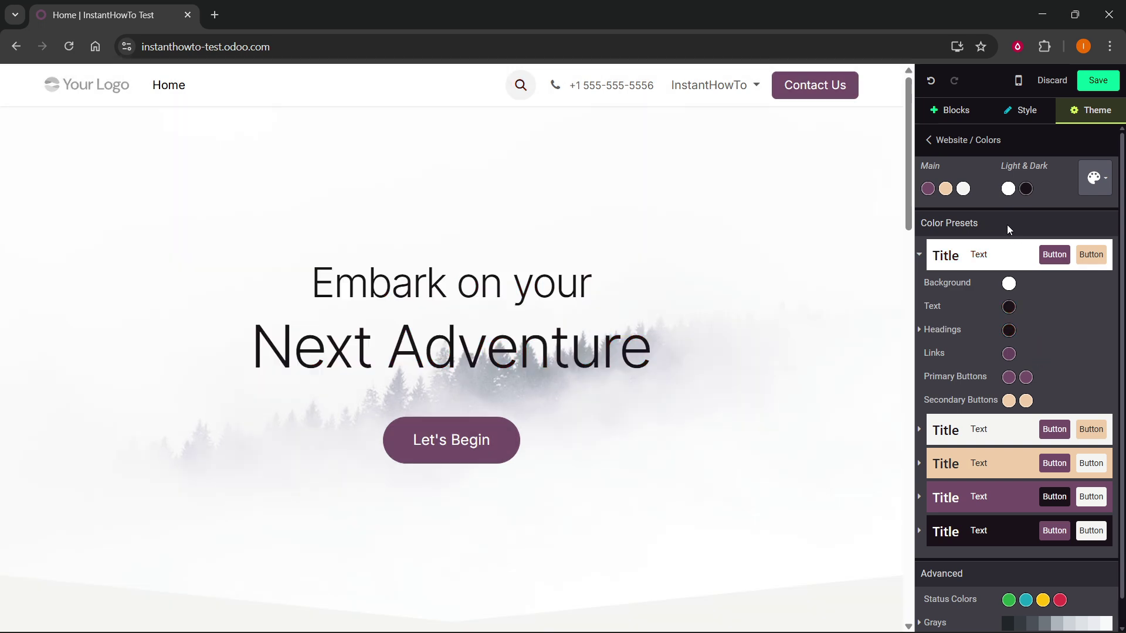
pyautogui.click(956, 142)
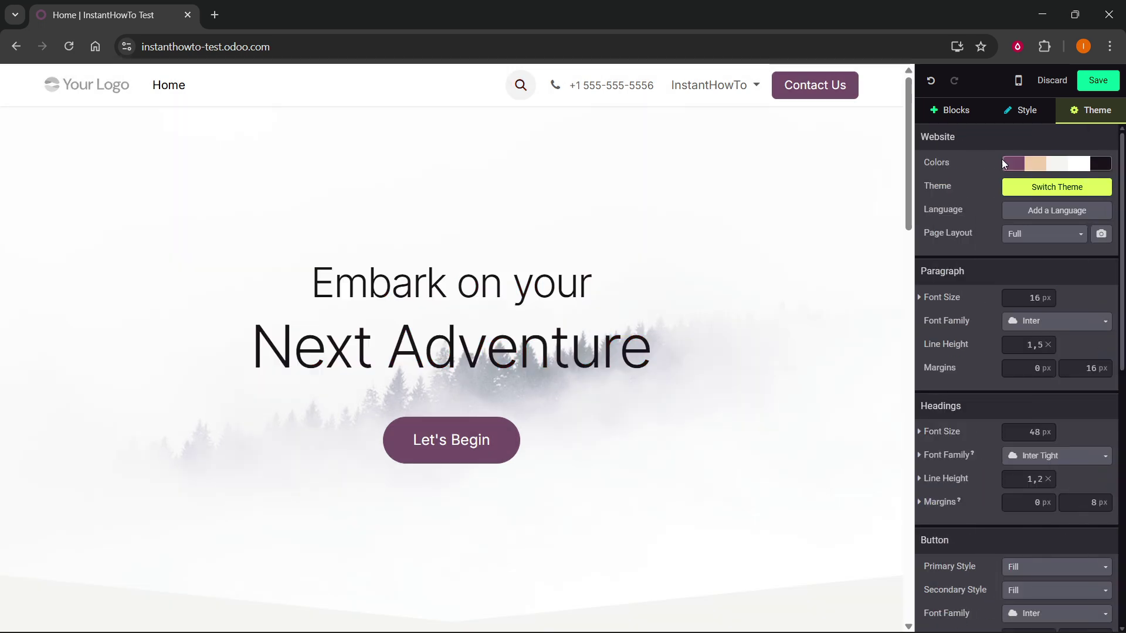
# - Proceed to the theme switcher with the page changes saved, browse the available themes and close the gallery without choosing one
pyautogui.click(1049, 199)
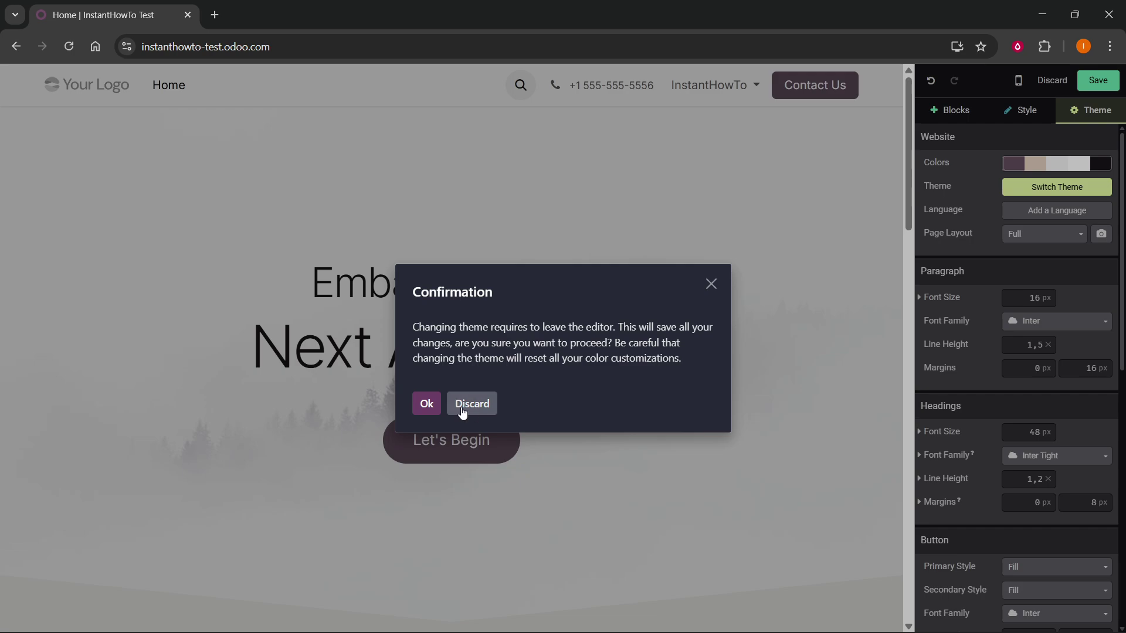
pyautogui.click(424, 404)
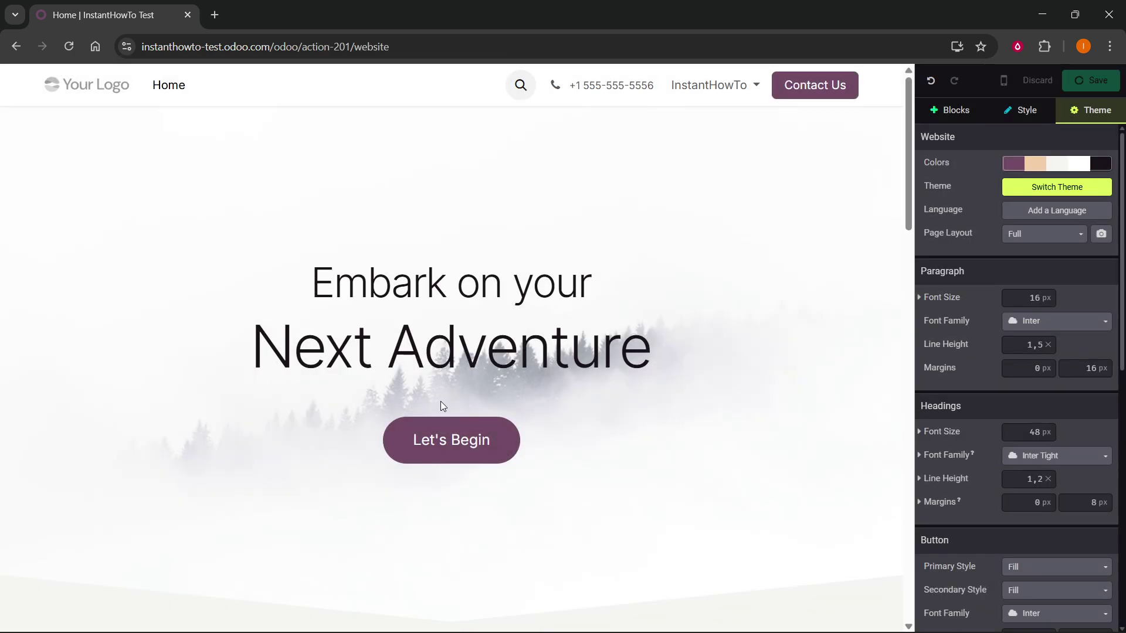
pyautogui.scroll(-6, 534, 322)
pyautogui.scroll(7, 533, 321)
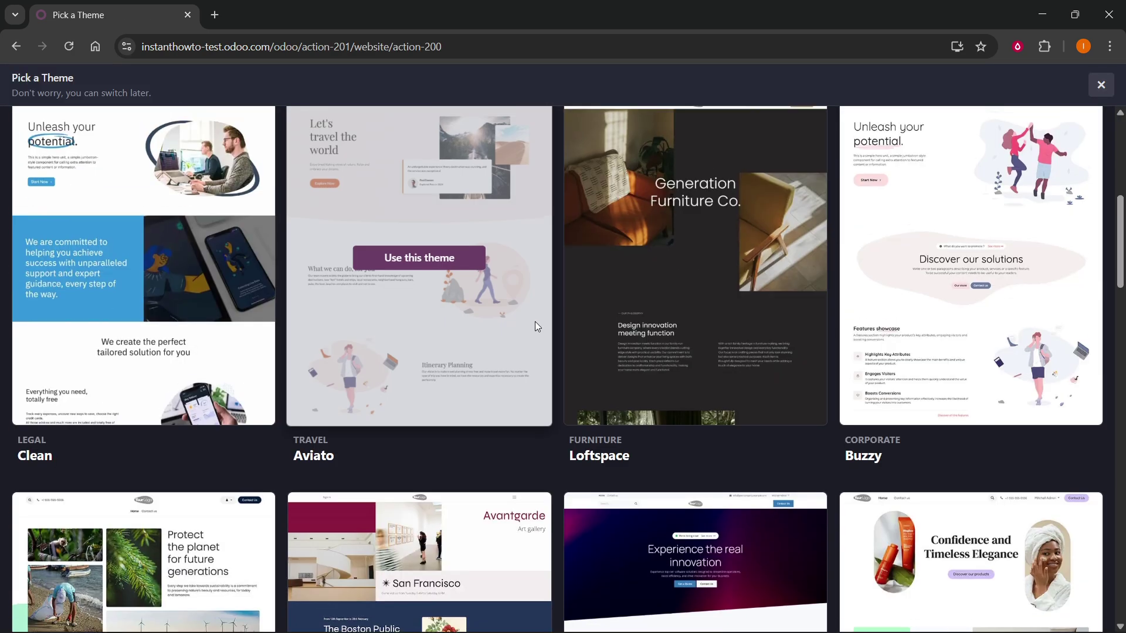
pyautogui.click(1101, 87)
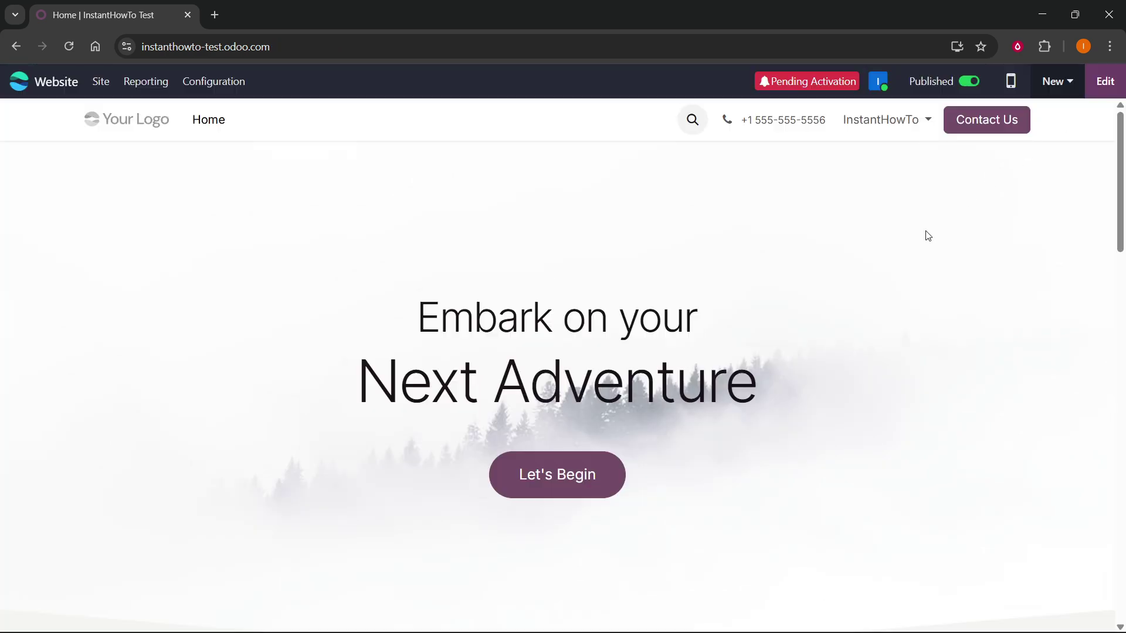
# - Reopen the homepage for editing and review the theme's paragraph, heading, button and link settings
pyautogui.click(1104, 81)
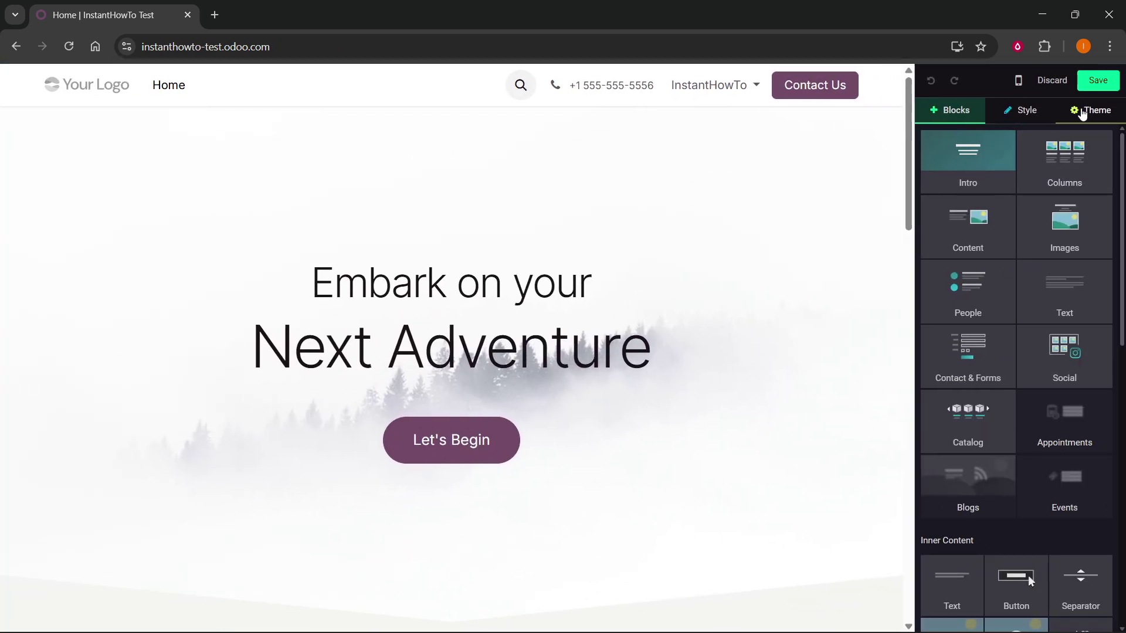
pyautogui.click(1075, 109)
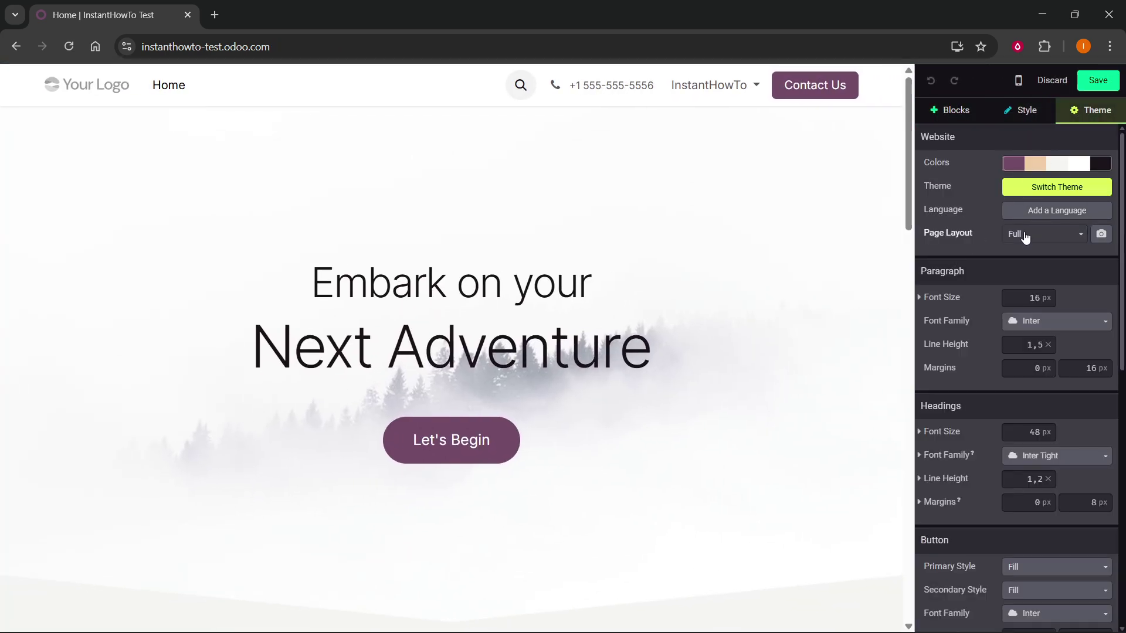
pyautogui.scroll(-6, 983, 299)
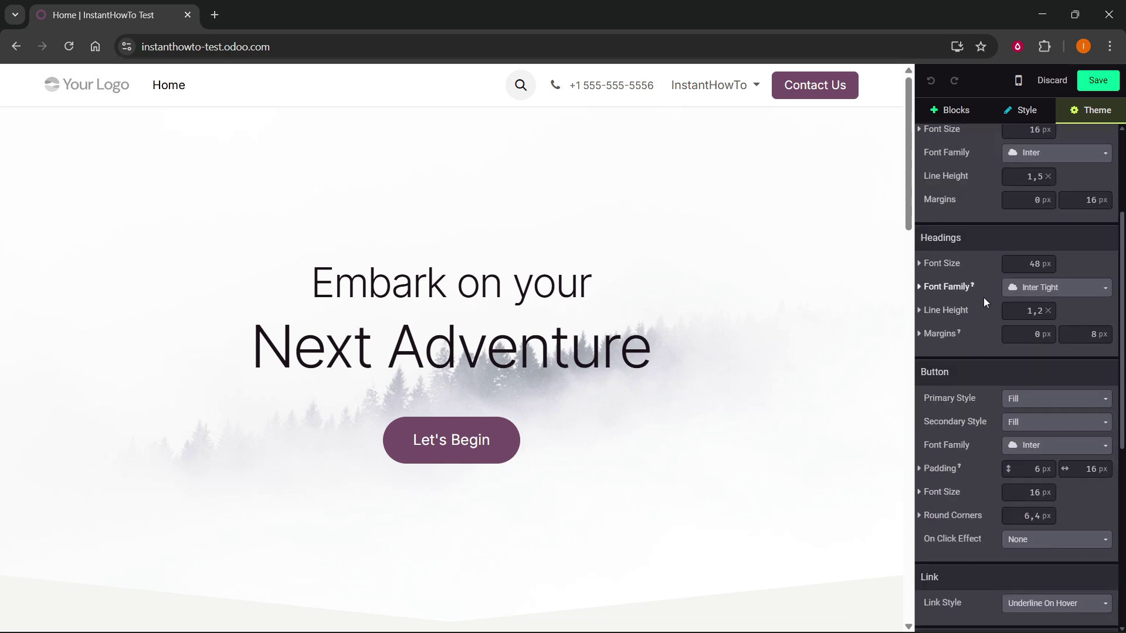
pyautogui.scroll(6, 983, 294)
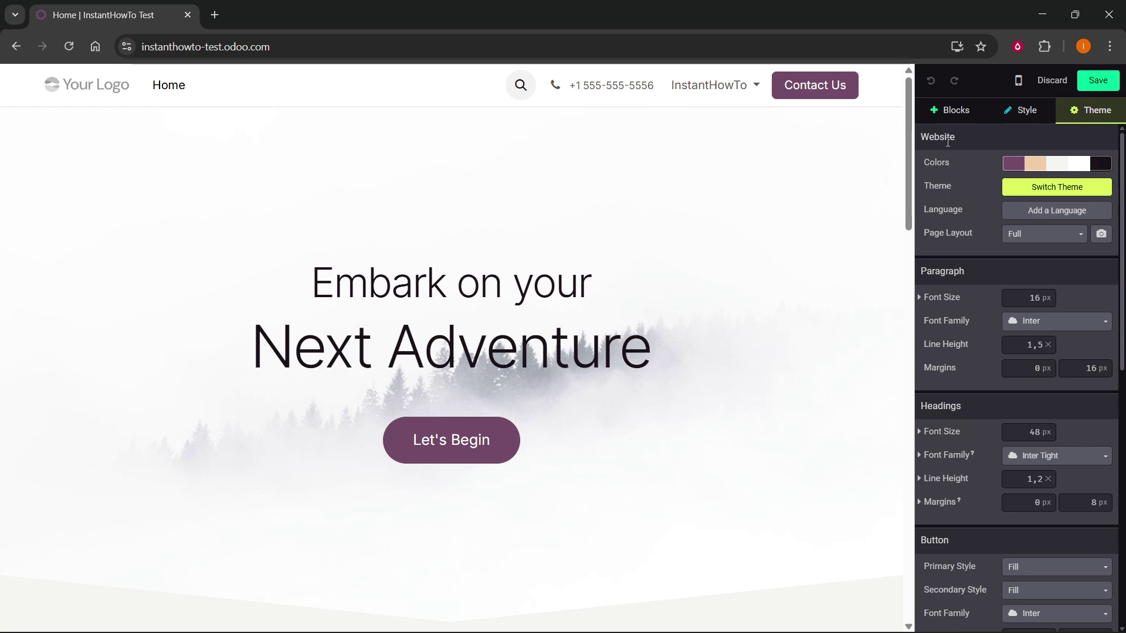
# - Set the website theme's paragraph font size to 20 px, with the homepage's three feature cards in view
pyautogui.scroll(-5, 409, 300)
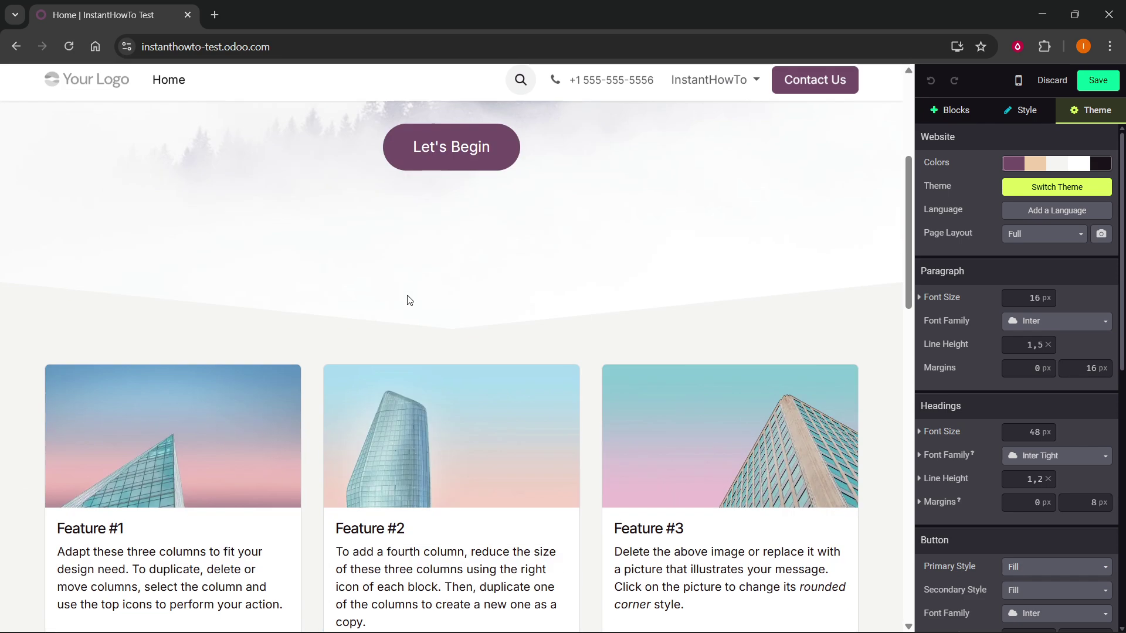
pyautogui.scroll(-3, 409, 300)
pyautogui.click(416, 303)
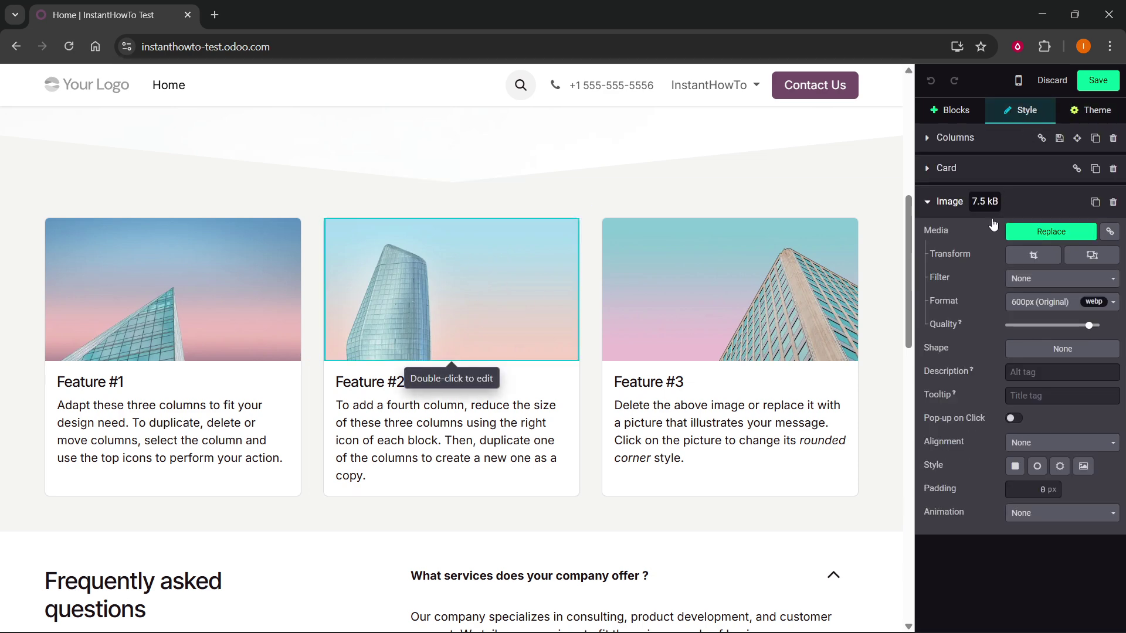
pyautogui.click(1094, 118)
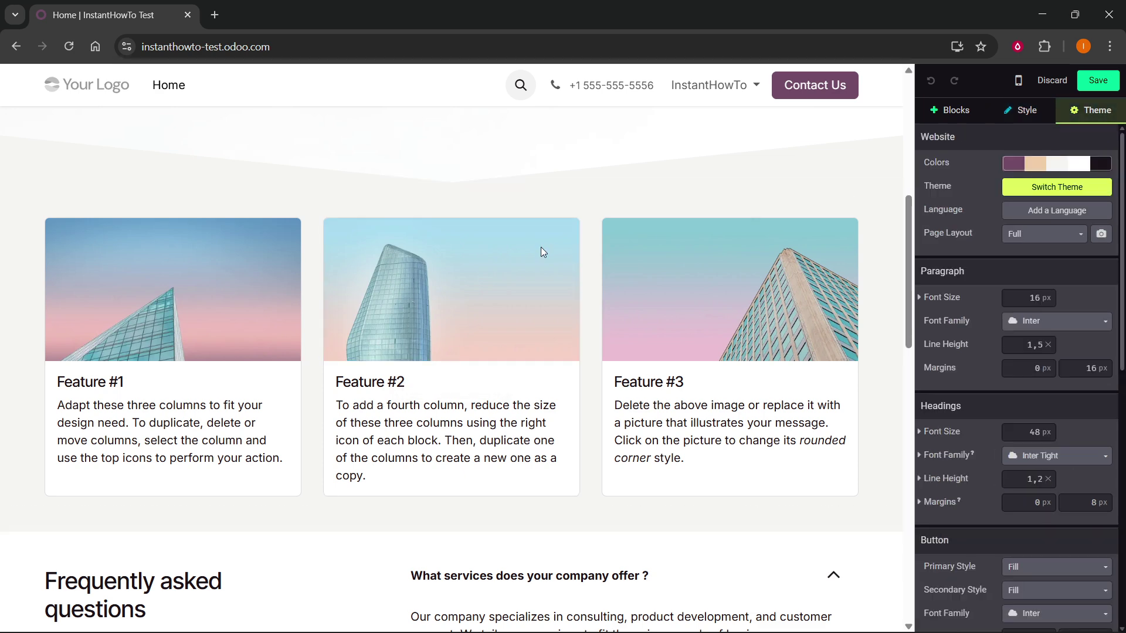
pyautogui.click(1033, 298)
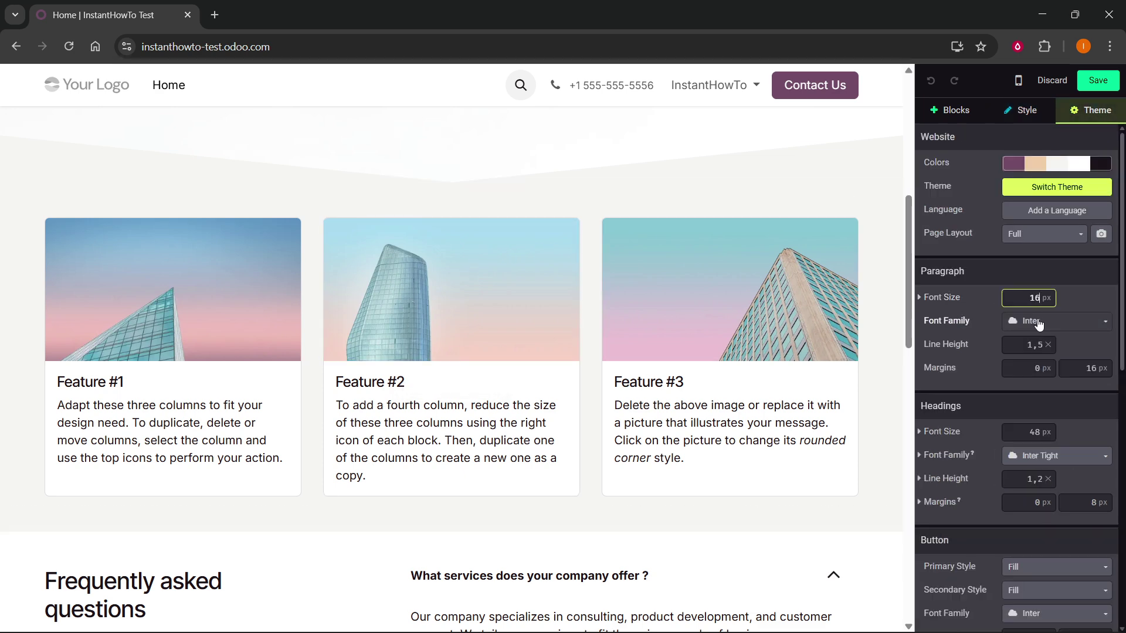
pyautogui.doubleClick(1035, 297)
pyautogui.write('20')
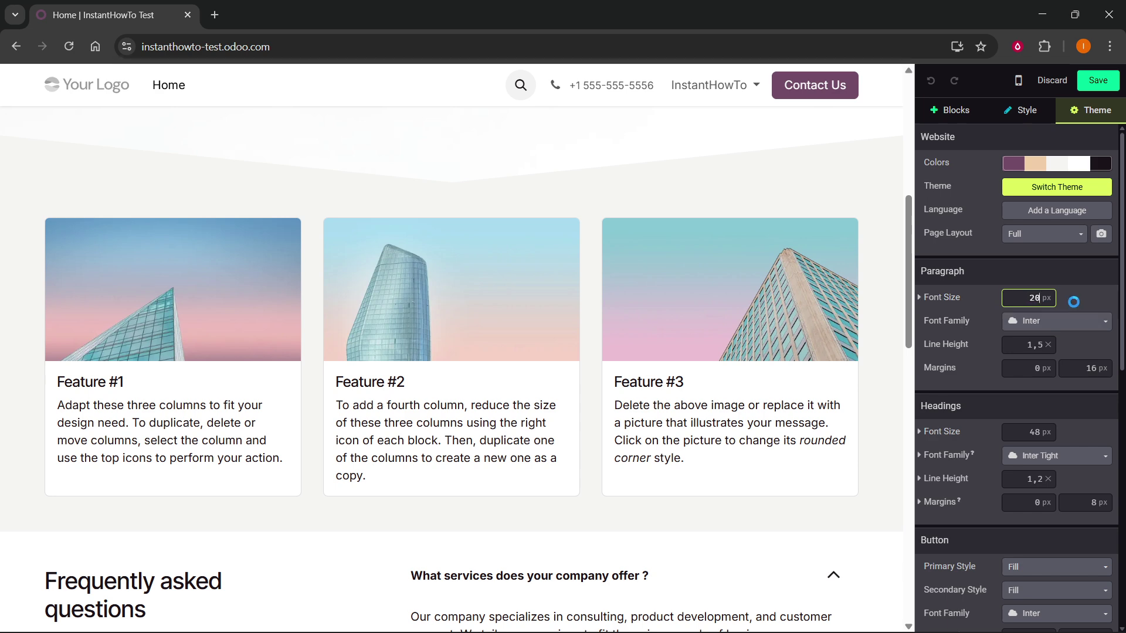
pyautogui.press('Return')
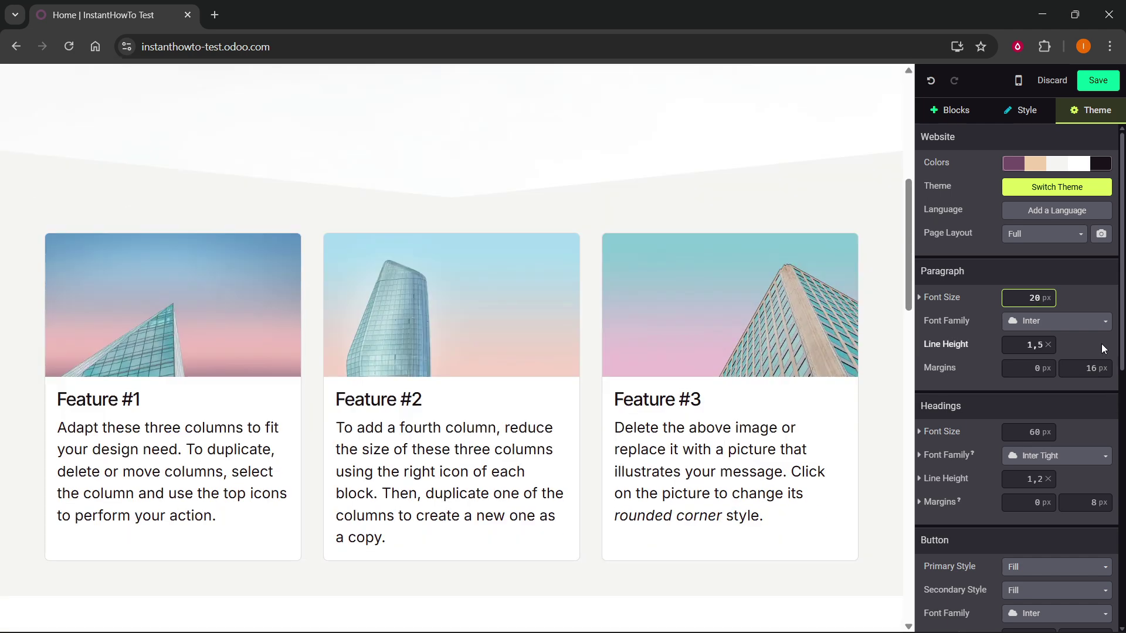
# - Set the theme's paragraph font size back to 16 px
pyautogui.press('BackSpace')
pyautogui.press('BackSpace')
pyautogui.write('16')
pyautogui.press('Return')
# - Review the theme's remaining button, link, input field, shadow and advanced settings, look over the homepage and save it
pyautogui.scroll(-6, 997, 398)
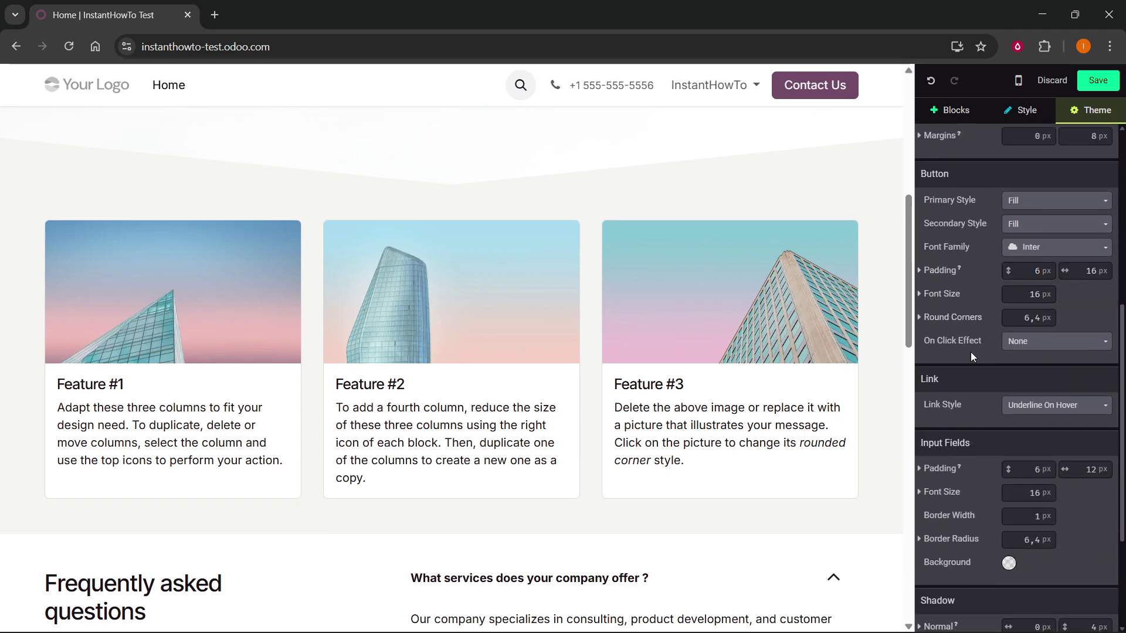
pyautogui.scroll(-3, 969, 352)
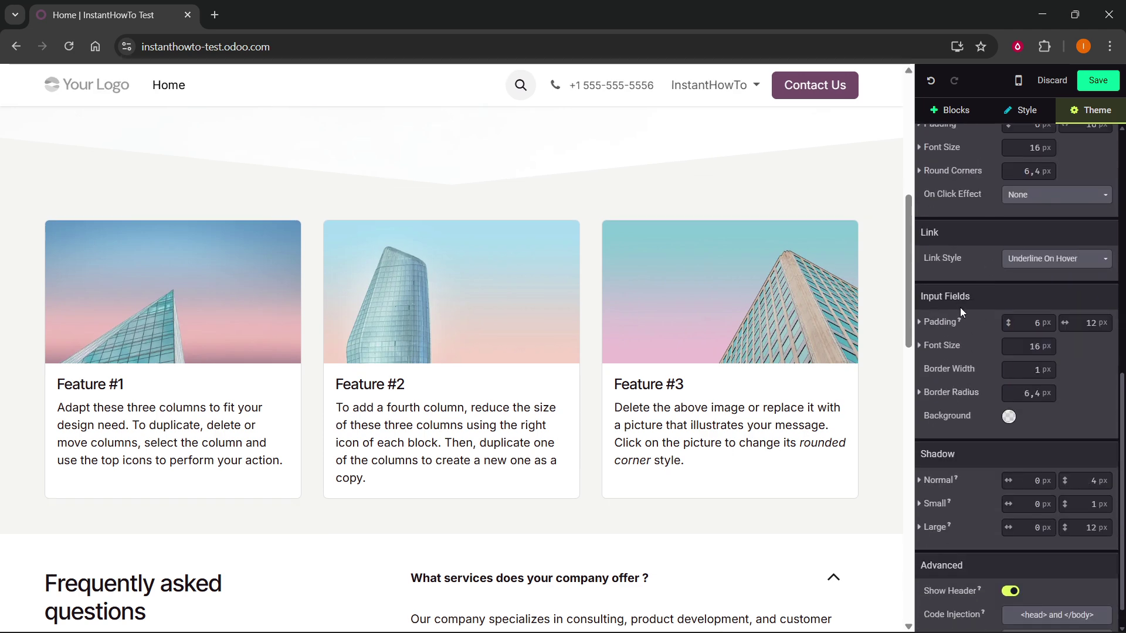
pyautogui.scroll(-1, 959, 307)
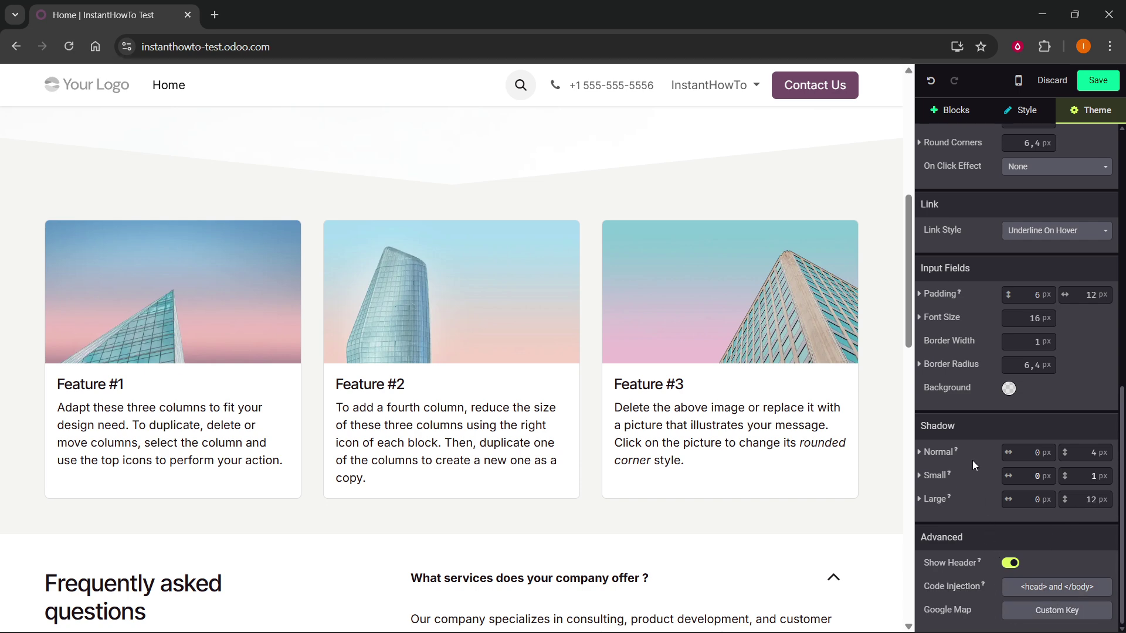
pyautogui.scroll(-10, 756, 382)
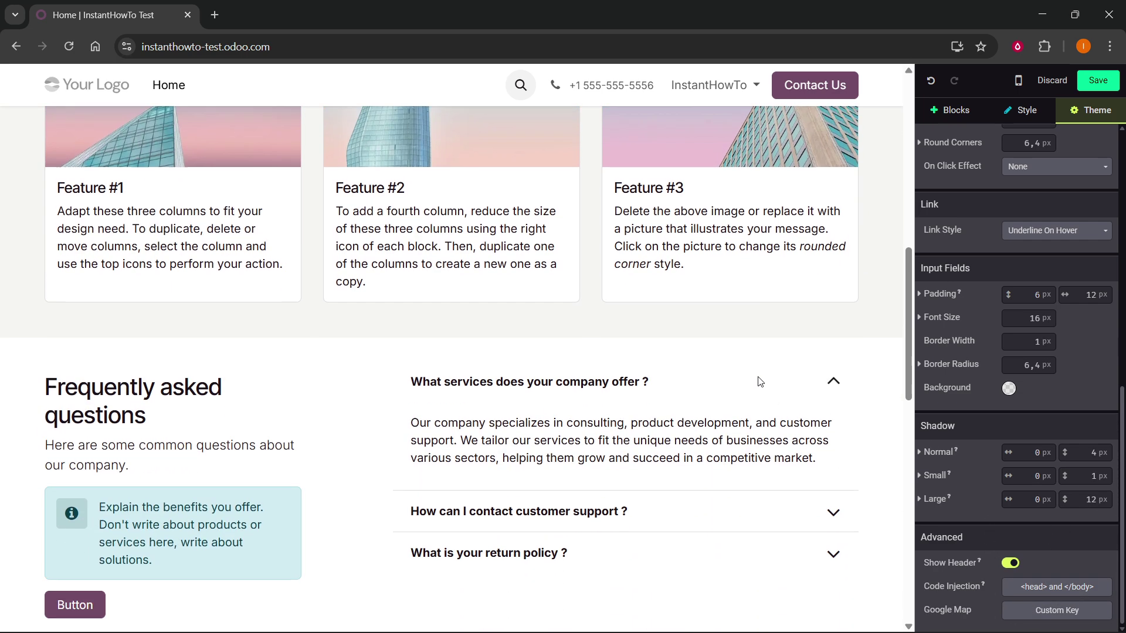
pyautogui.scroll(15, 747, 352)
pyautogui.scroll(2, 746, 352)
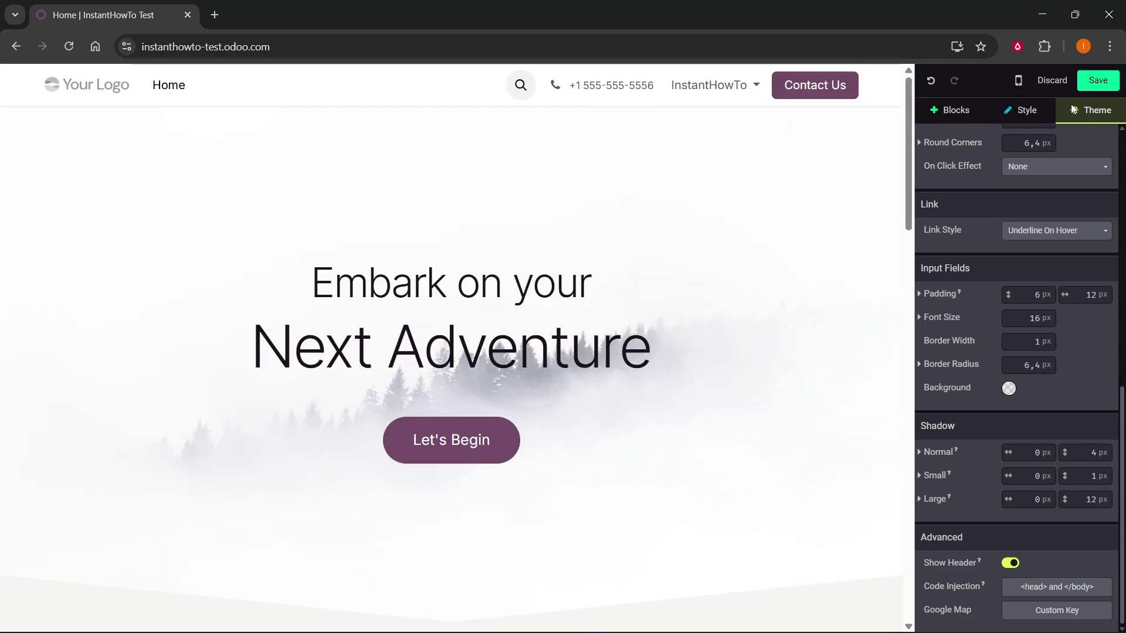
pyautogui.click(1097, 81)
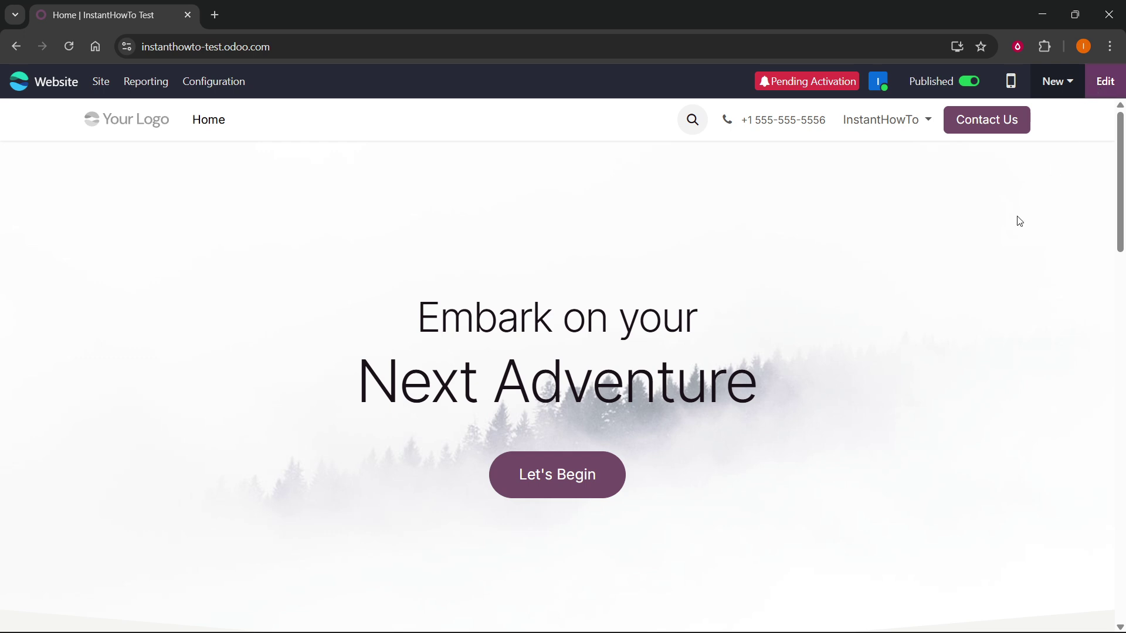